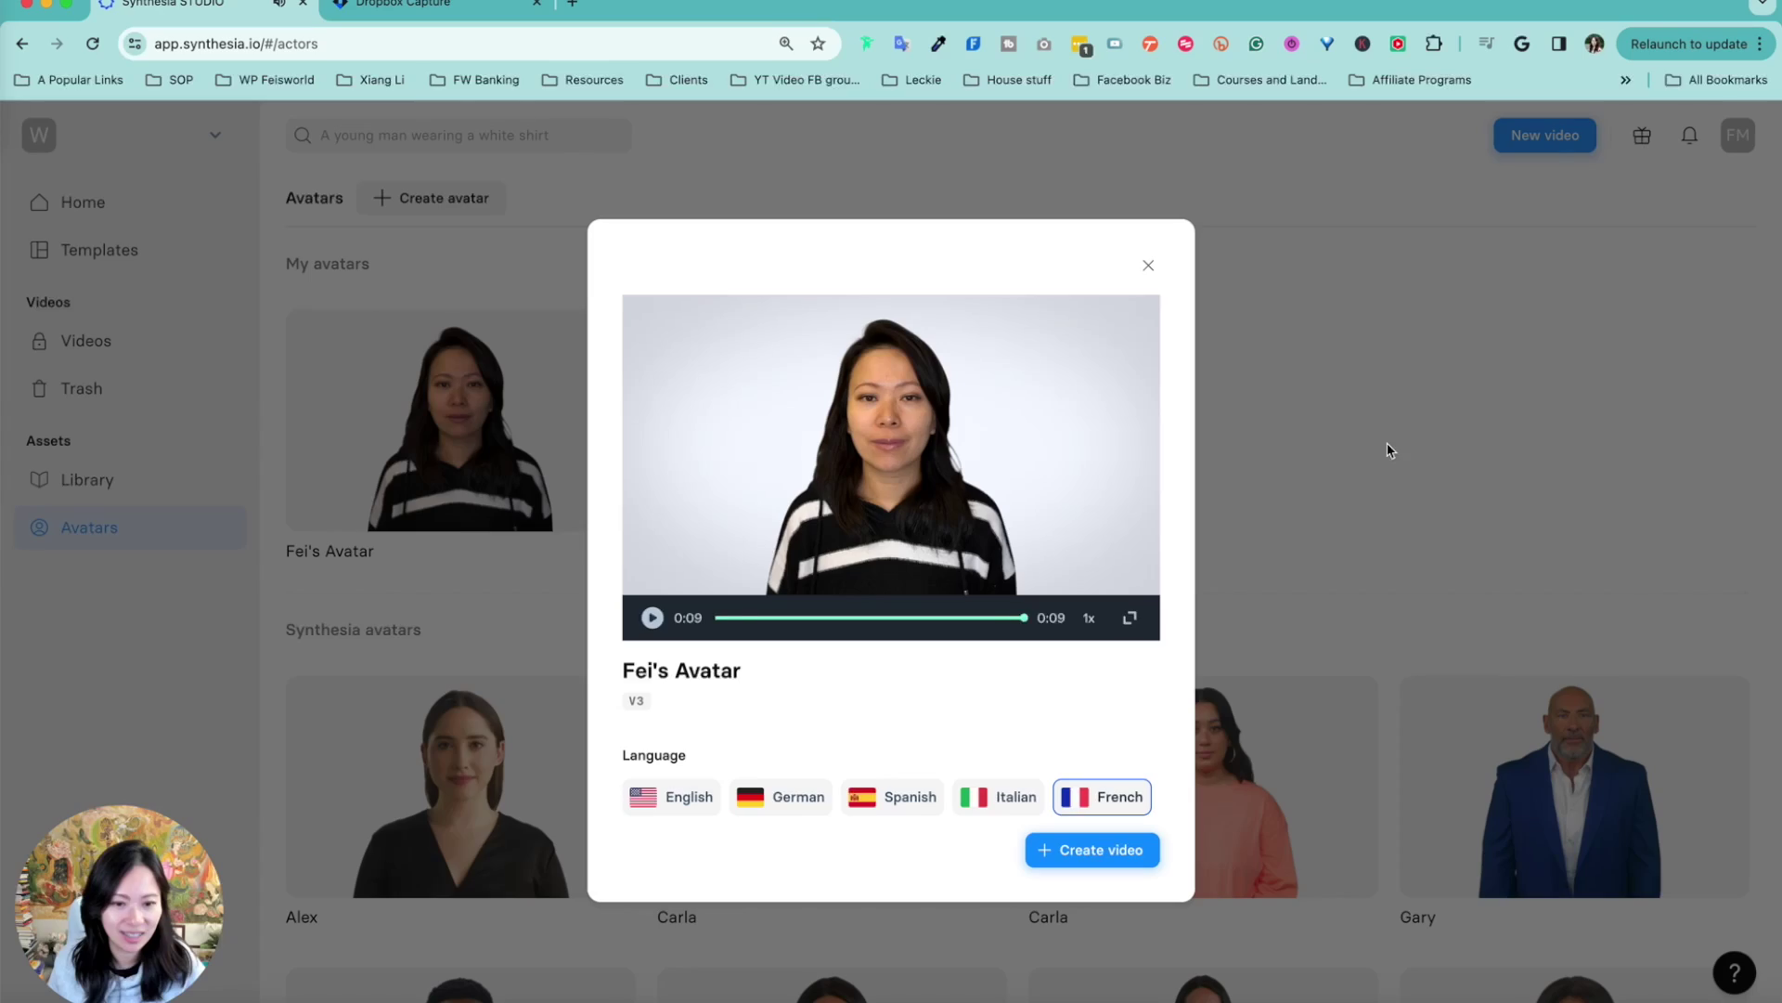
- Play the French preview of Fei's Avatar in full screen
{"action": "left_click", "coordinate": [1127, 616]}
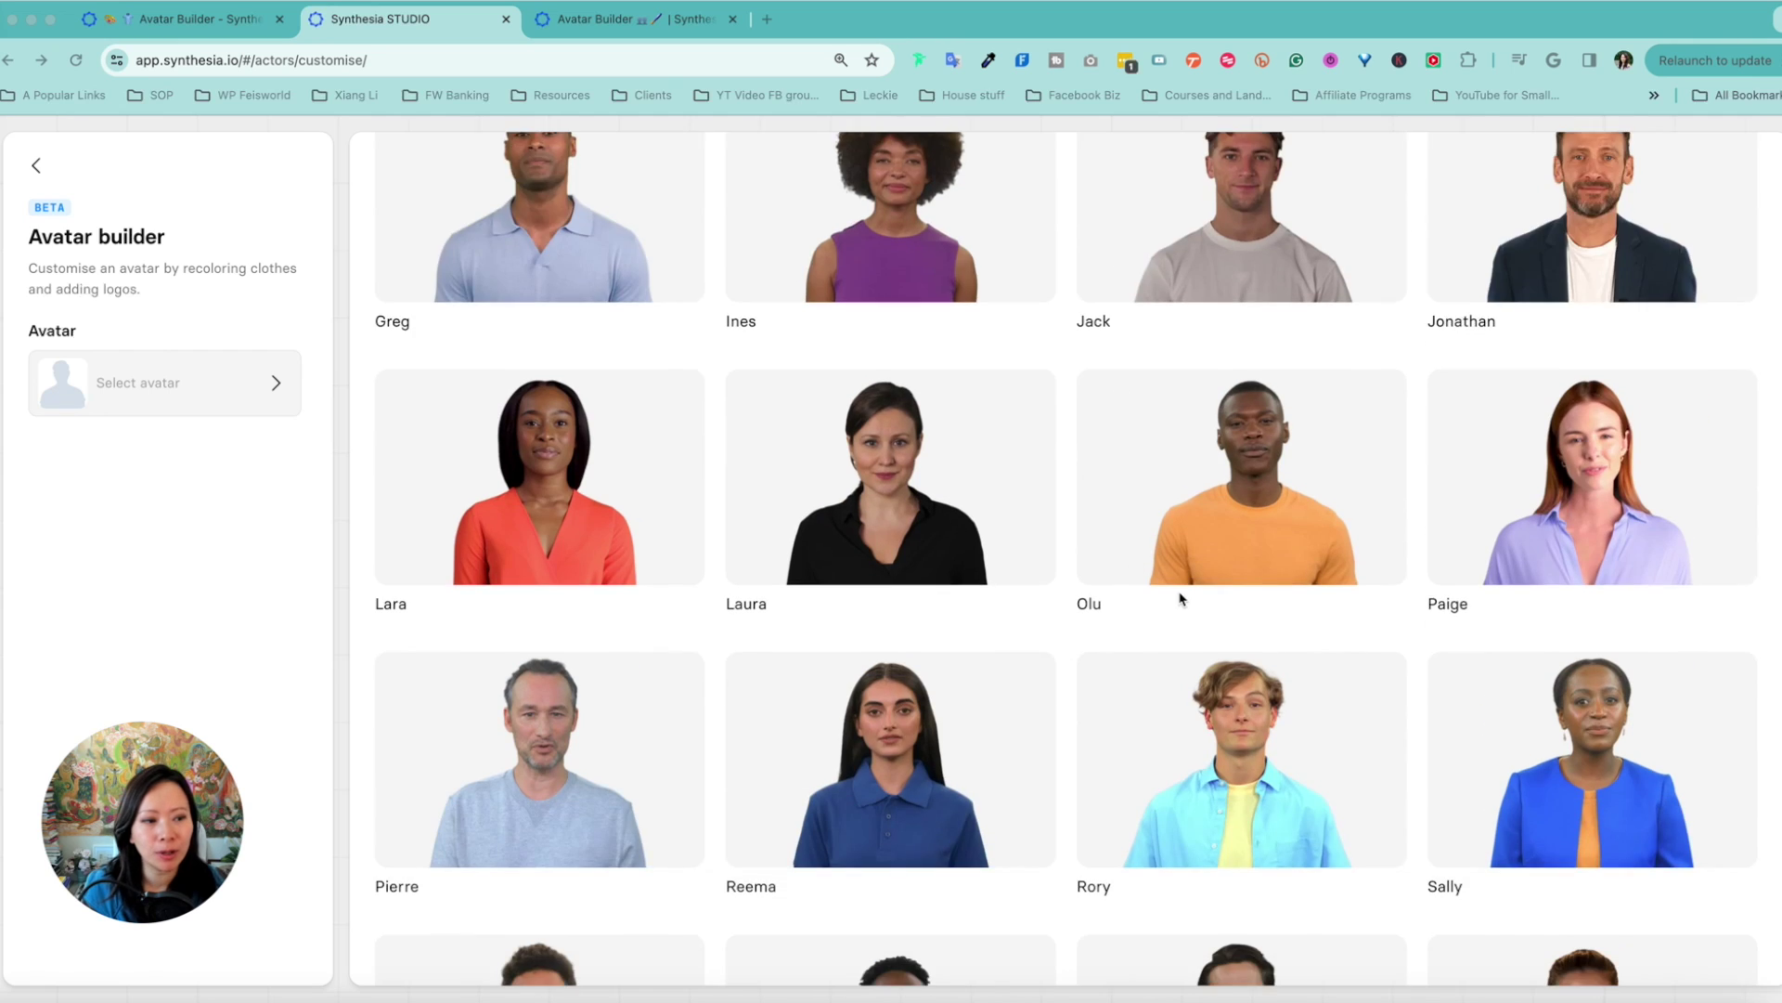
- Scroll up and down through the Avatar builder's stock avatars
{"action": "scroll", "coordinate": [1182, 599], "scroll_direction": "down", "scroll_amount": 3}
{"action": "scroll", "coordinate": [1182, 598], "scroll_direction": "up", "scroll_amount": 5}
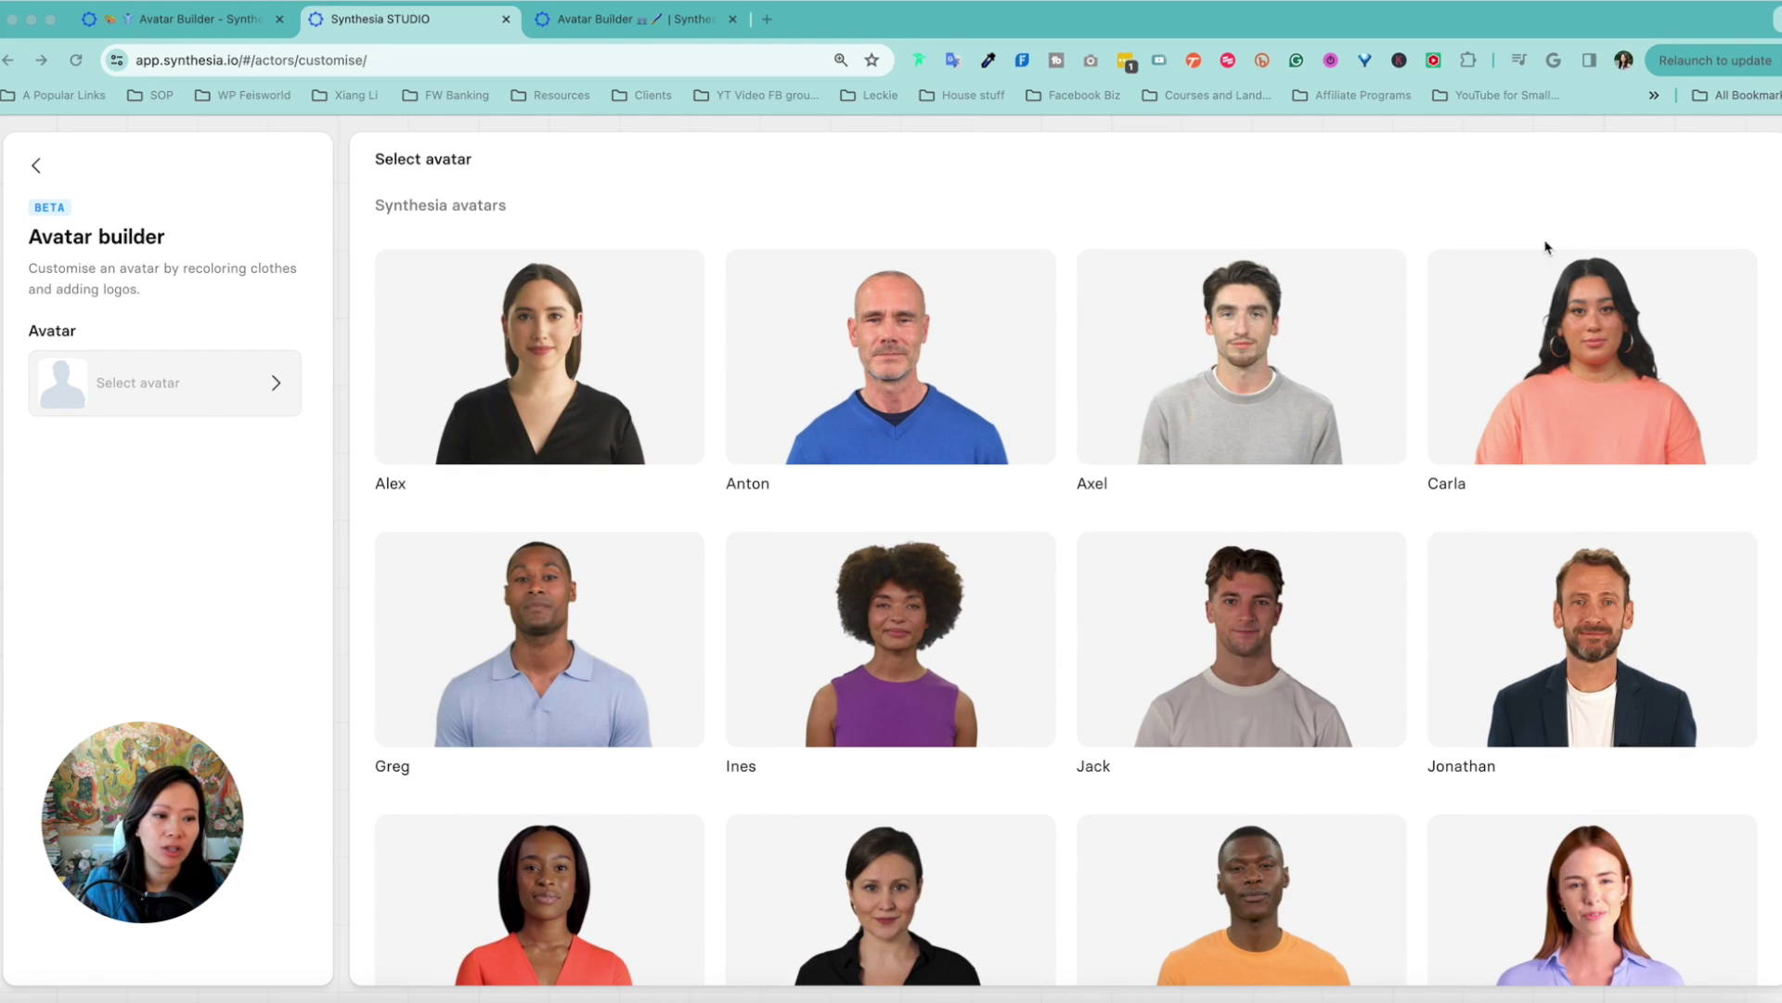
{"action": "scroll", "coordinate": [1597, 374], "scroll_direction": "down", "scroll_amount": 3}
{"action": "scroll", "coordinate": [1597, 388], "scroll_direction": "up", "scroll_amount": 3}
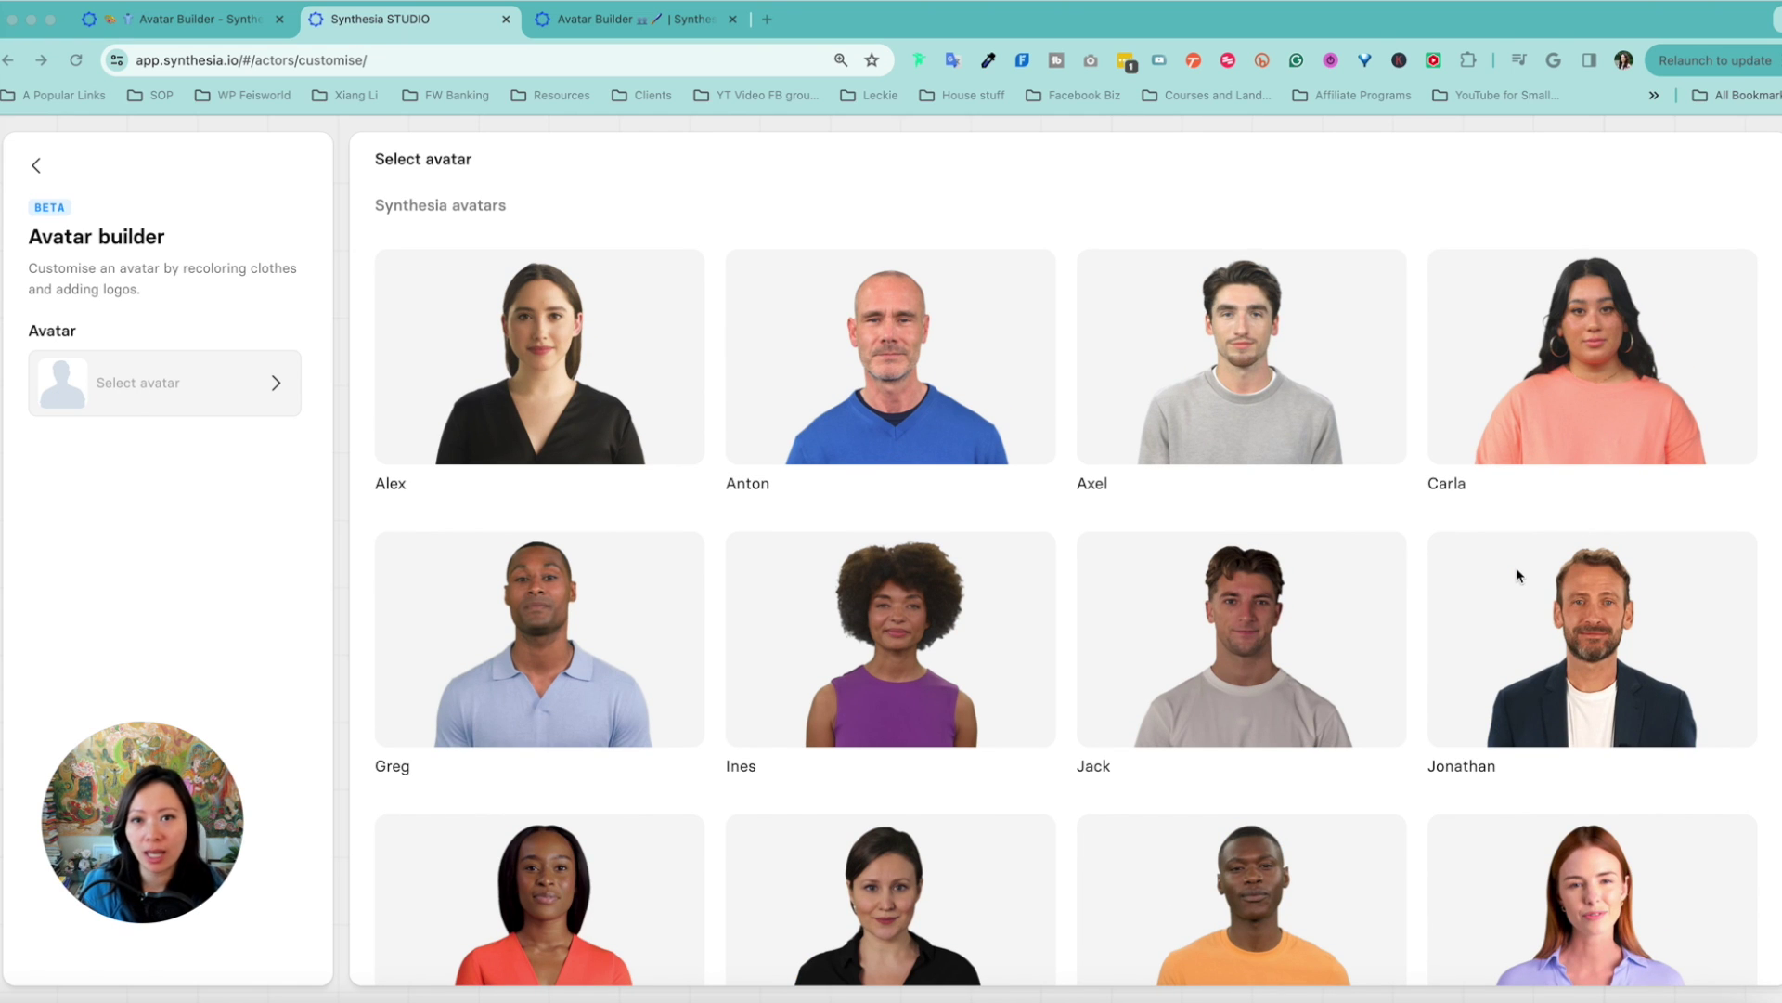
{"action": "scroll", "coordinate": [1529, 679], "scroll_direction": "down", "scroll_amount": 3}
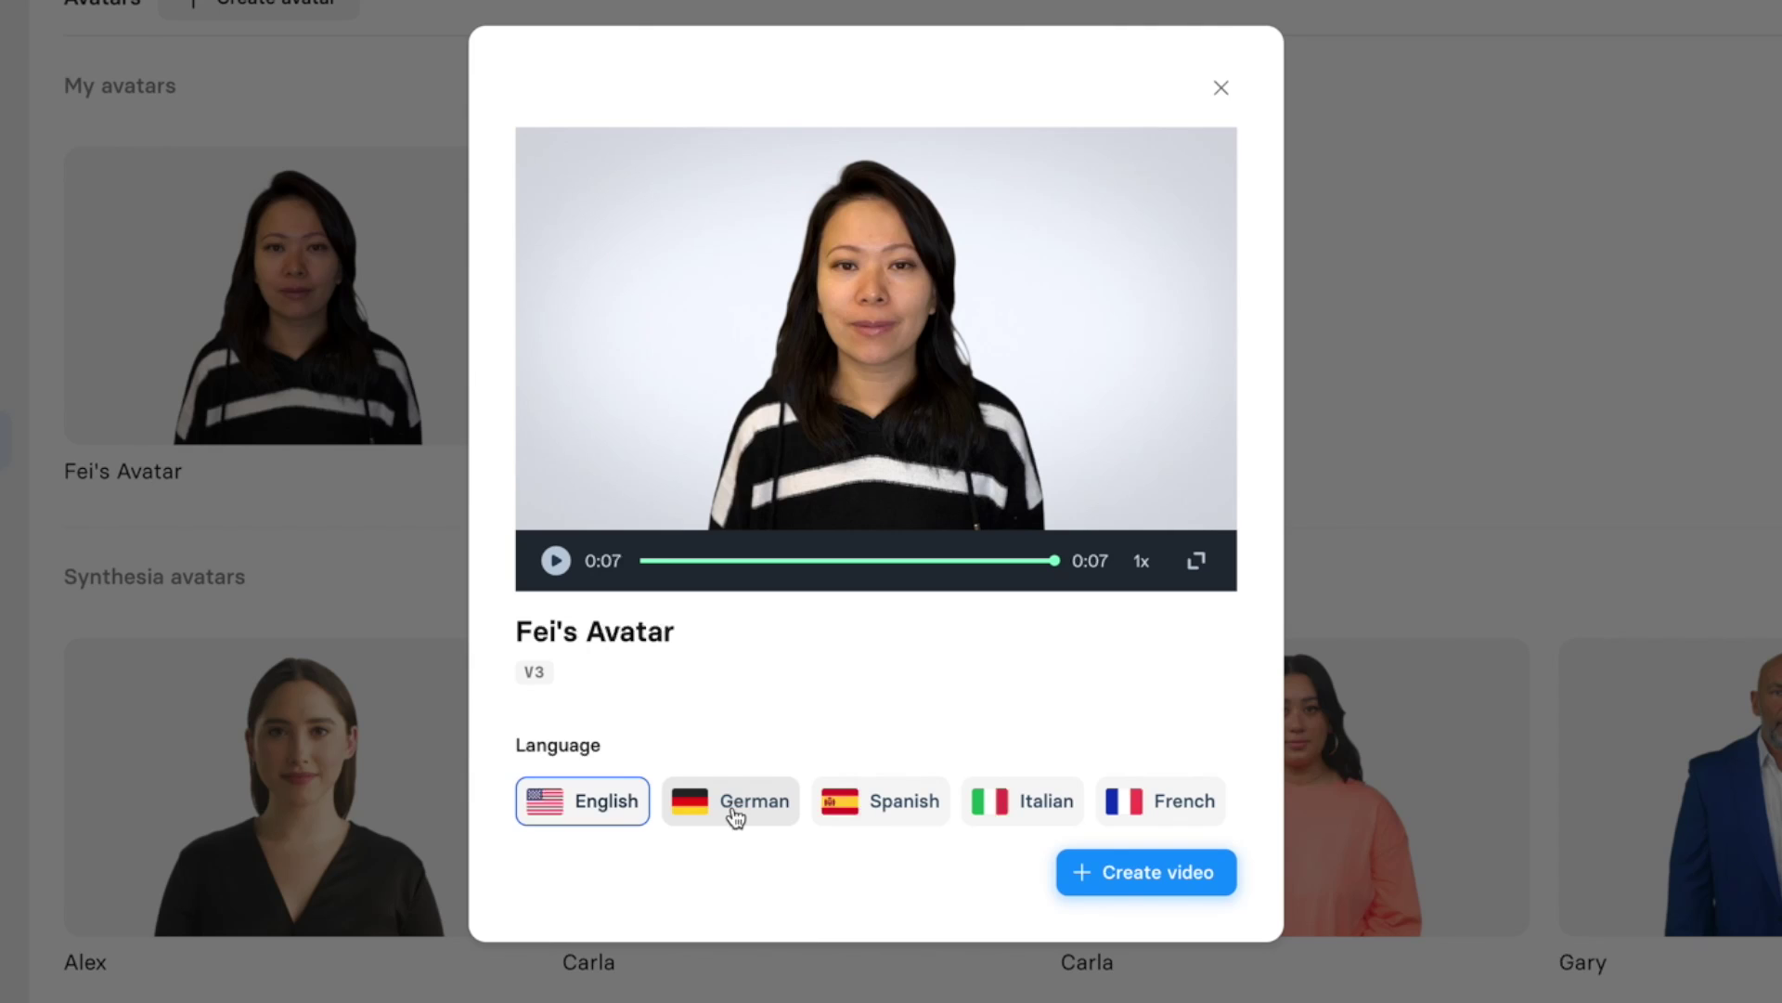
{"action": "left_click", "coordinate": [880, 800]}
{"action": "left_click", "coordinate": [1029, 800]}
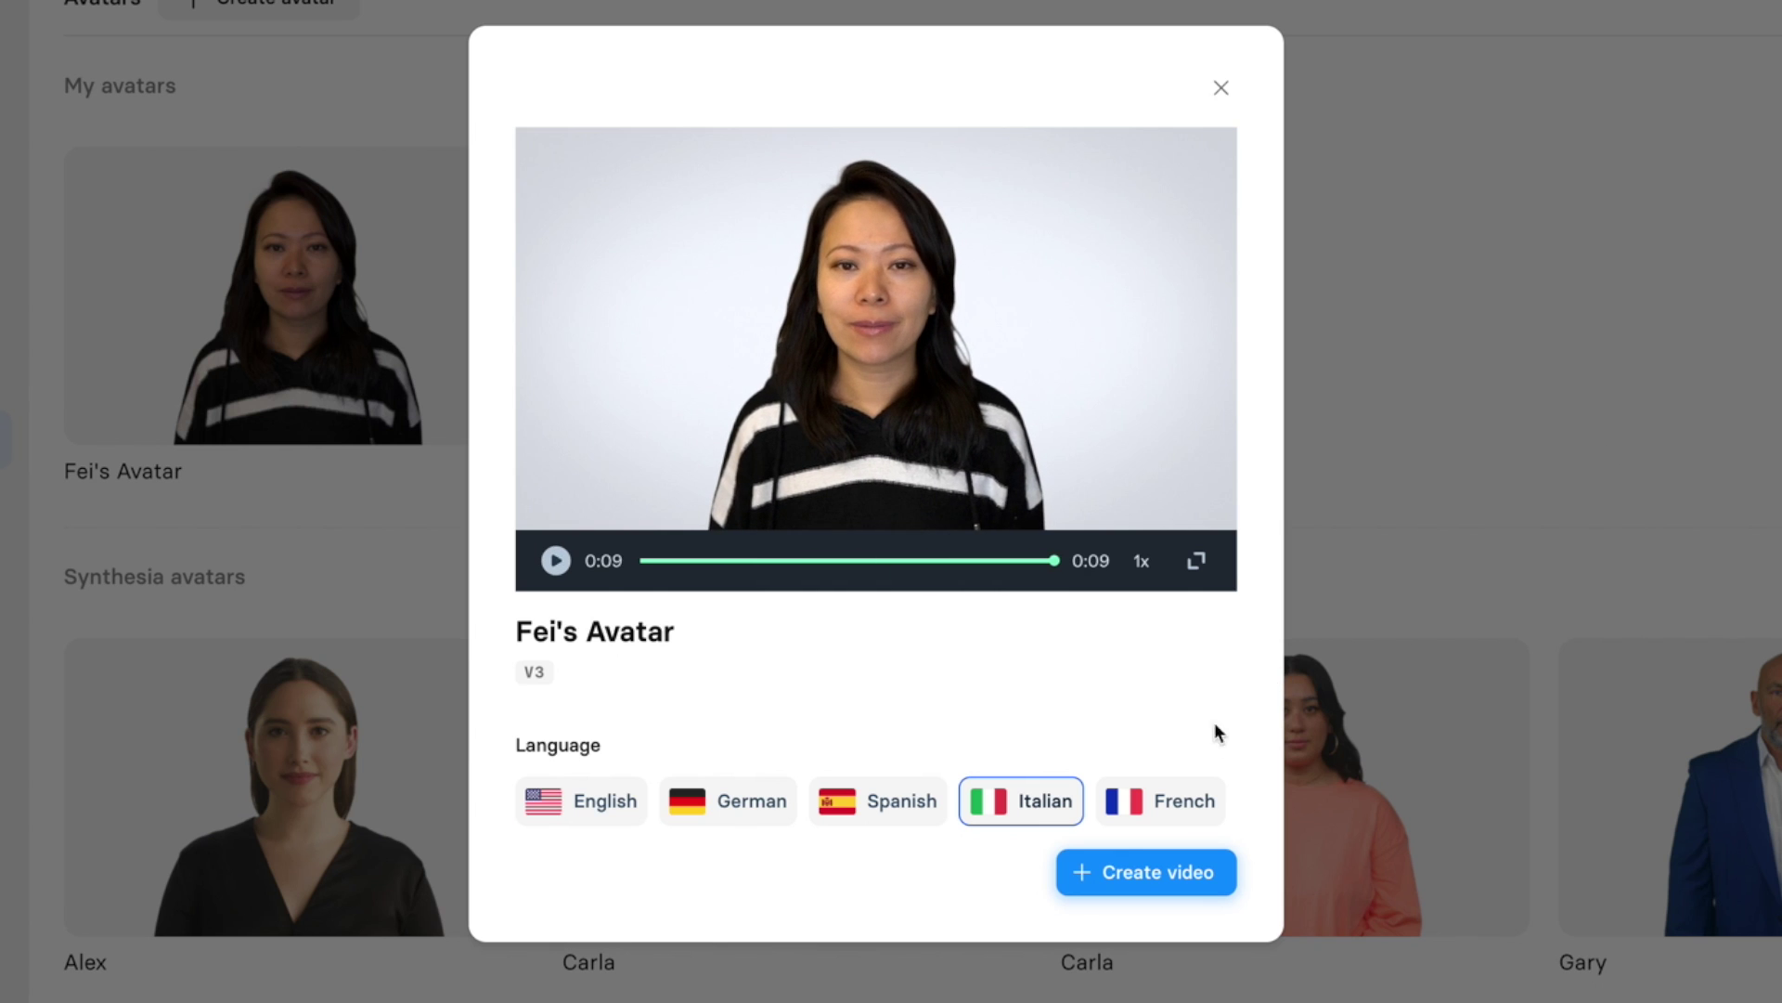
{"action": "left_click", "coordinate": [1160, 800]}
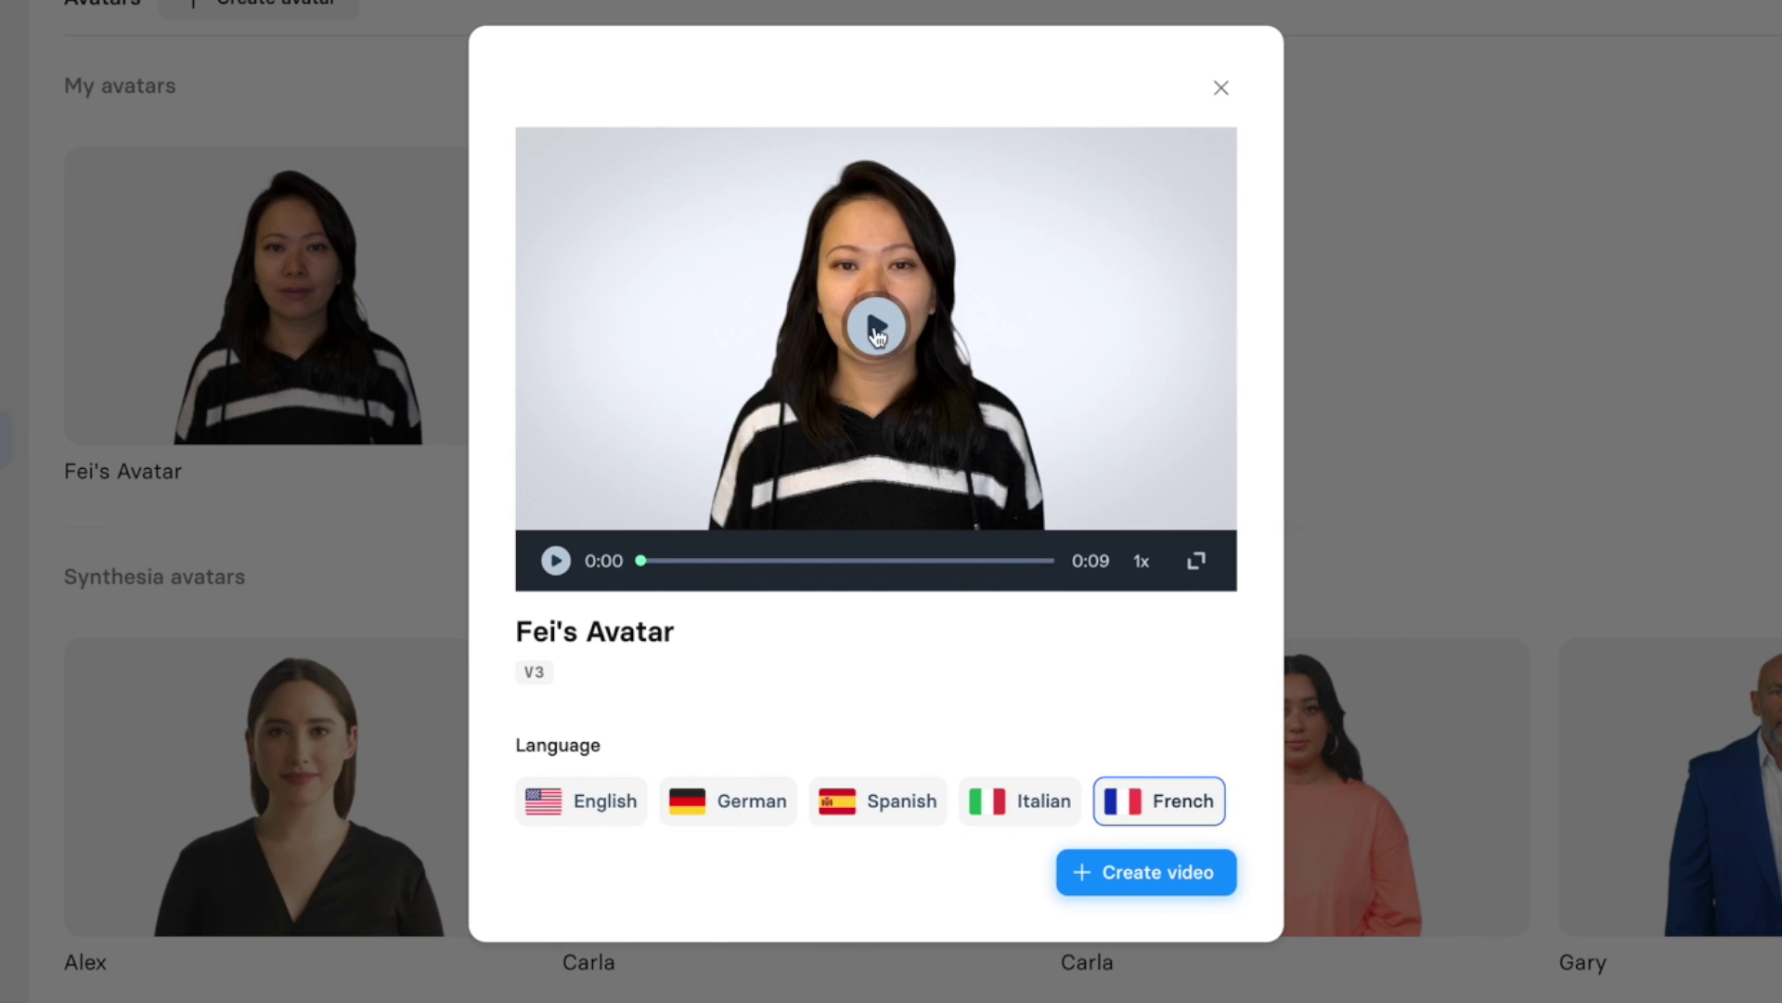
{"action": "left_click", "coordinate": [877, 325]}
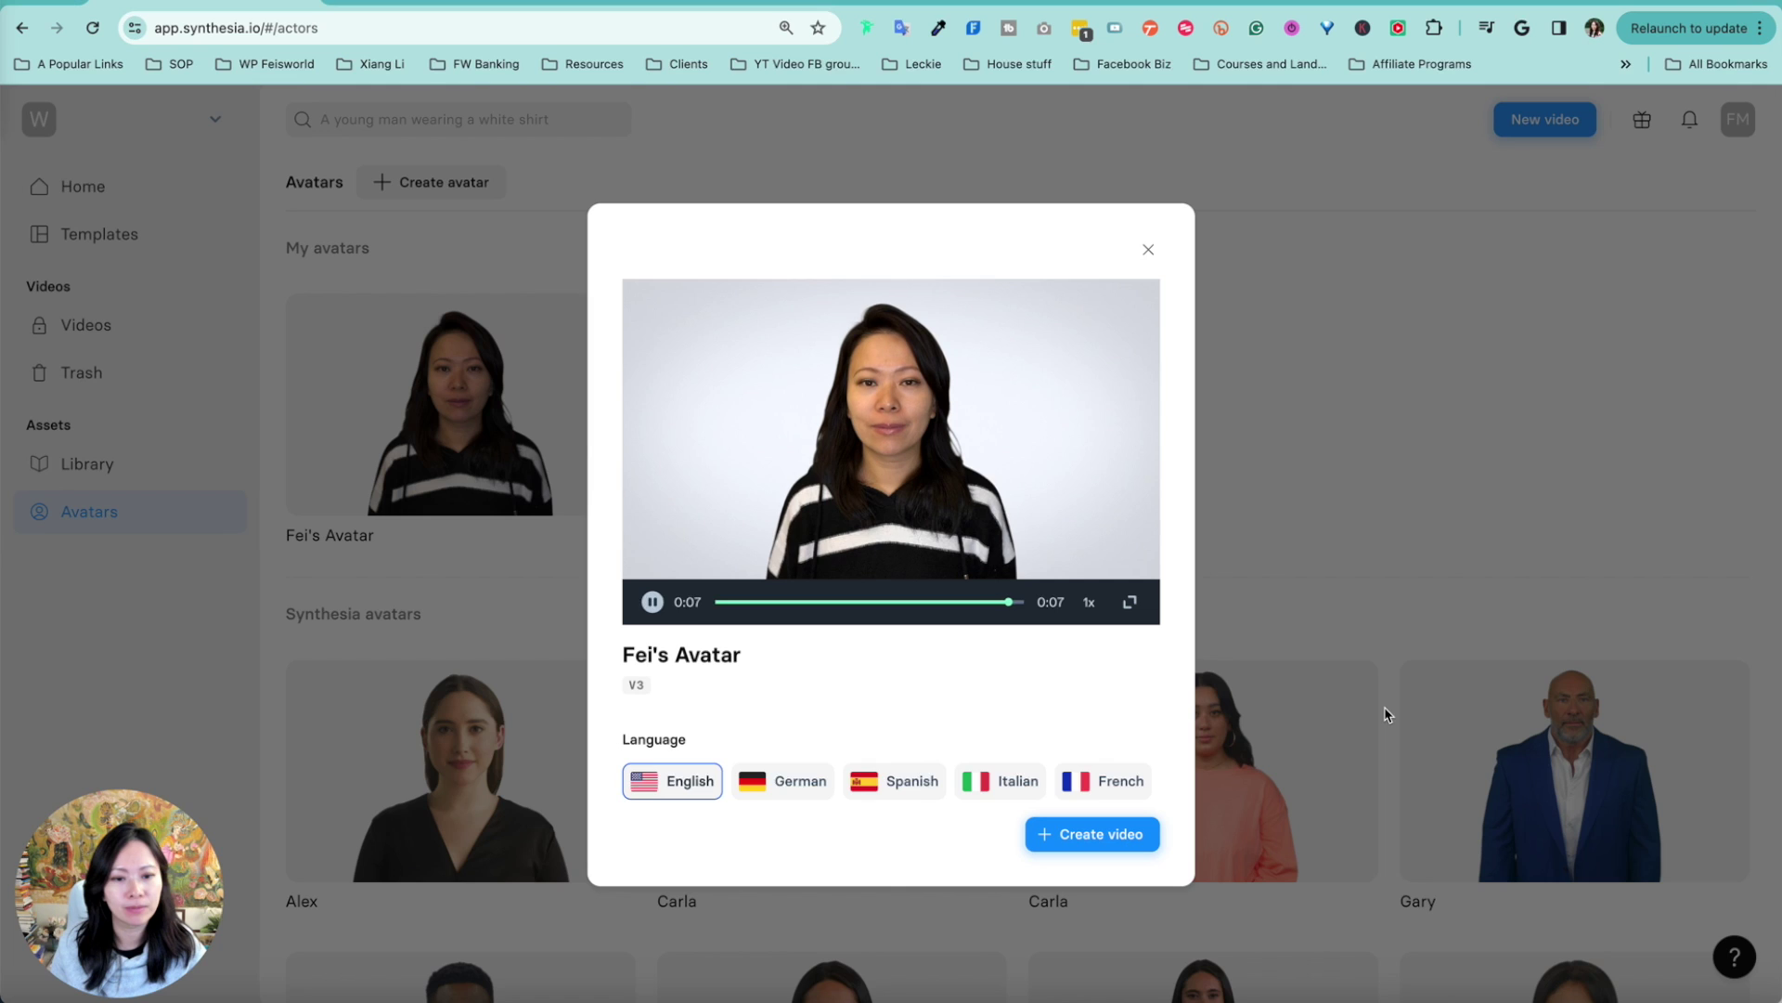
- Preview Fei's Avatar in German and Spanish, then start a new video with her
{"action": "left_click", "coordinate": [786, 787]}
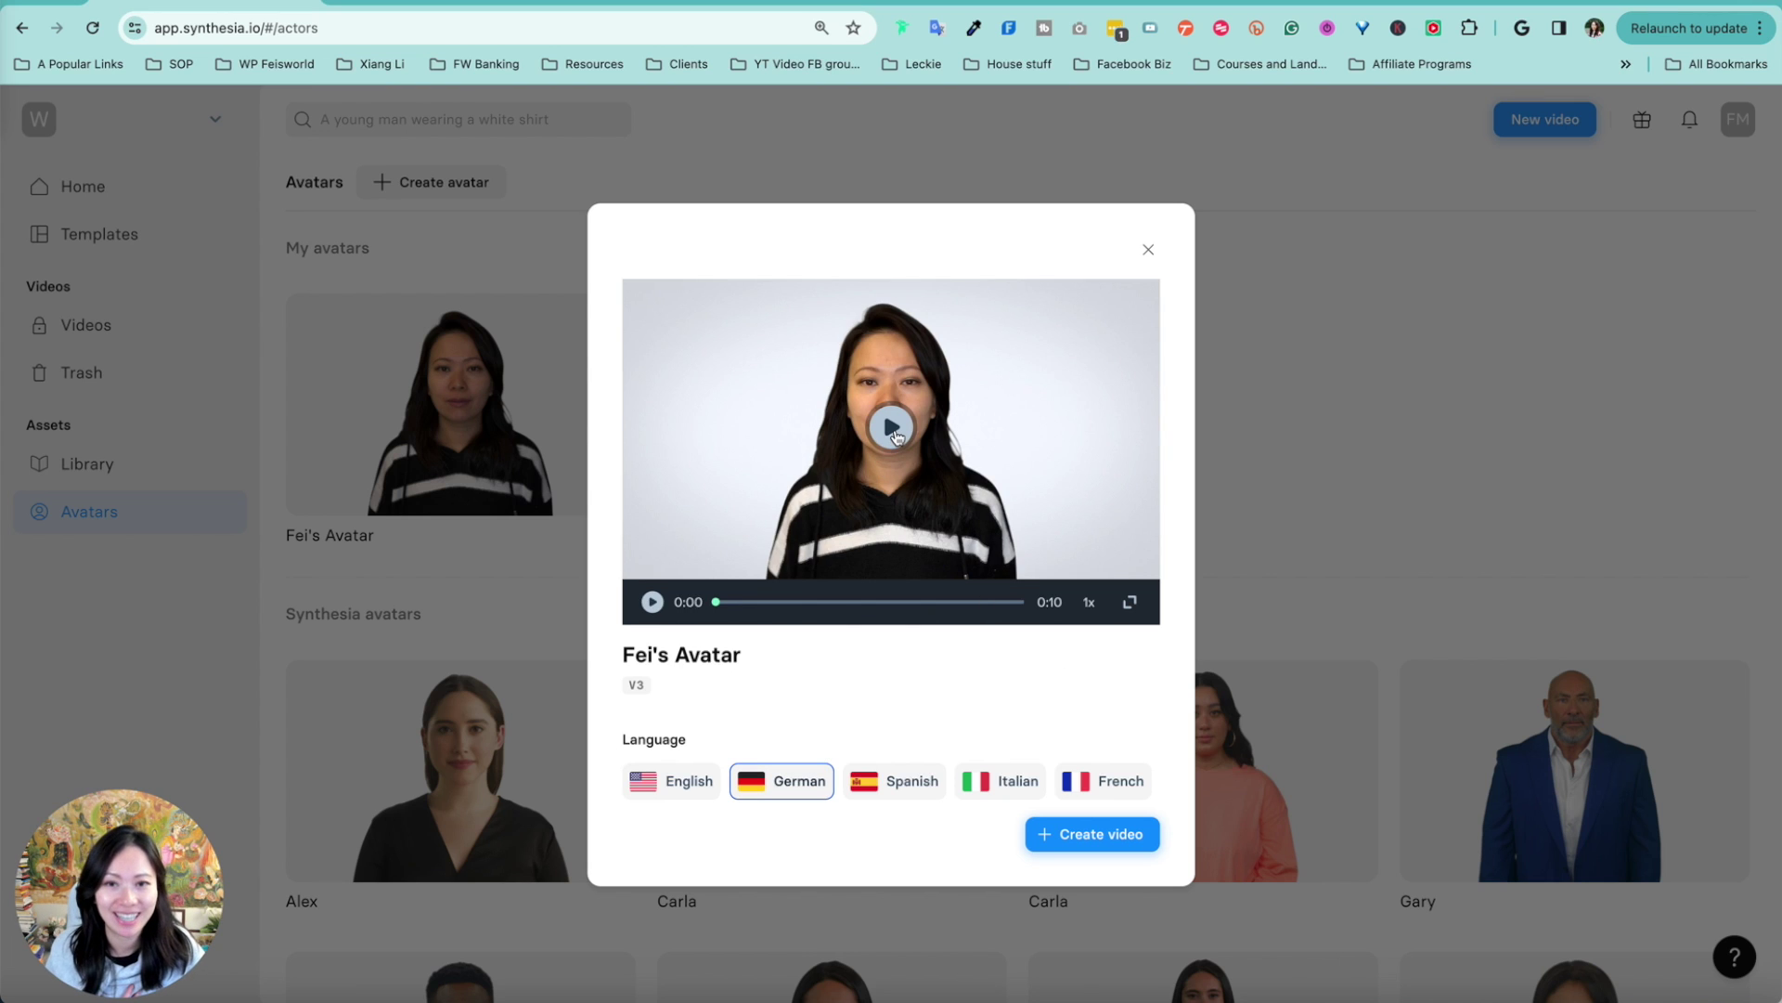
{"action": "left_click", "coordinate": [892, 428]}
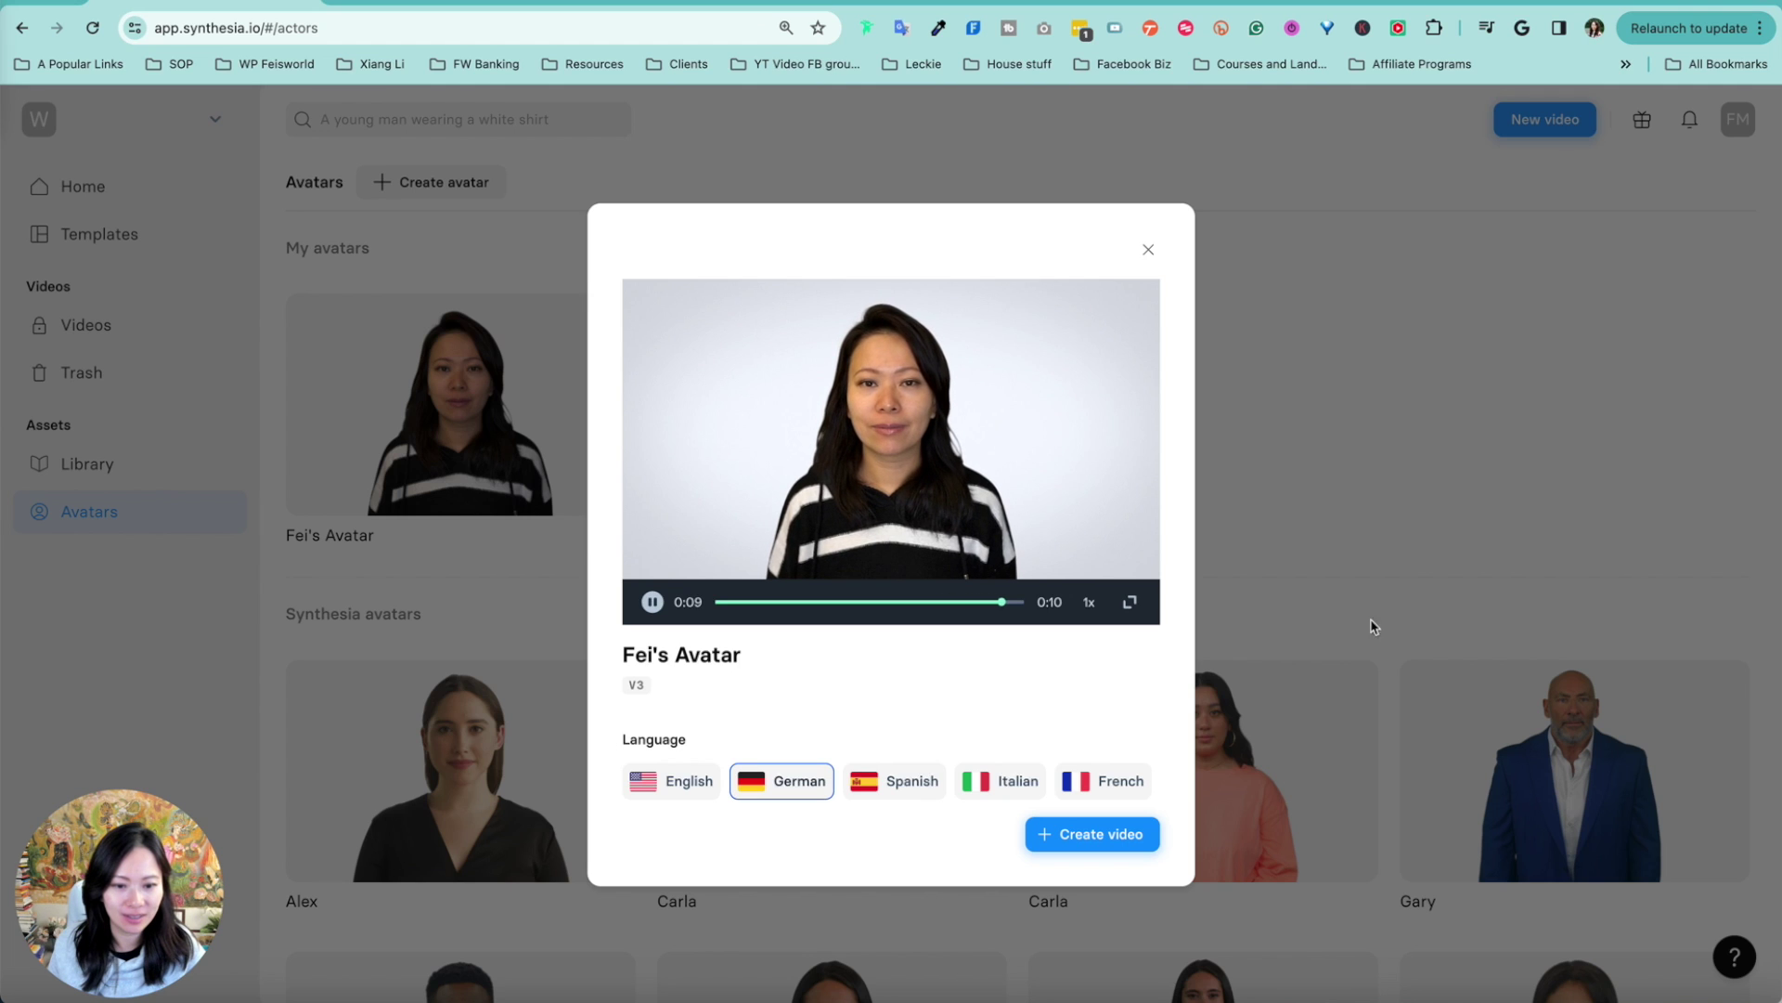
{"action": "left_click", "coordinate": [905, 781]}
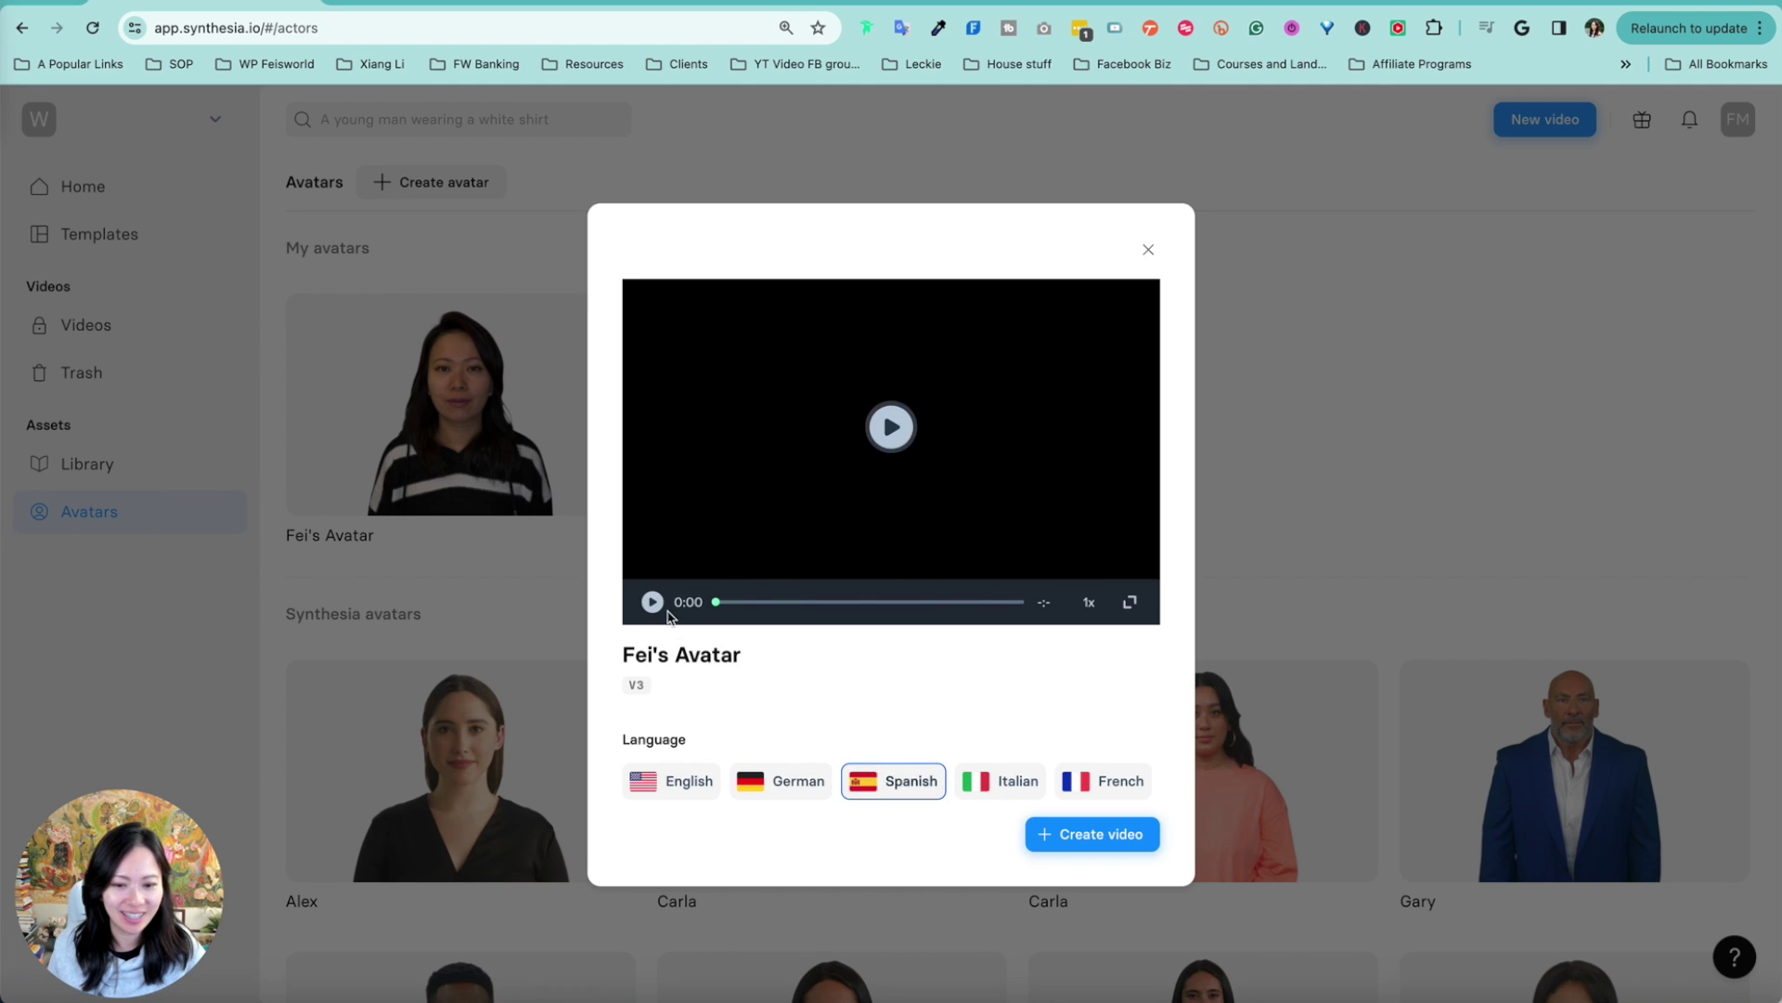
{"action": "left_click", "coordinate": [892, 429]}
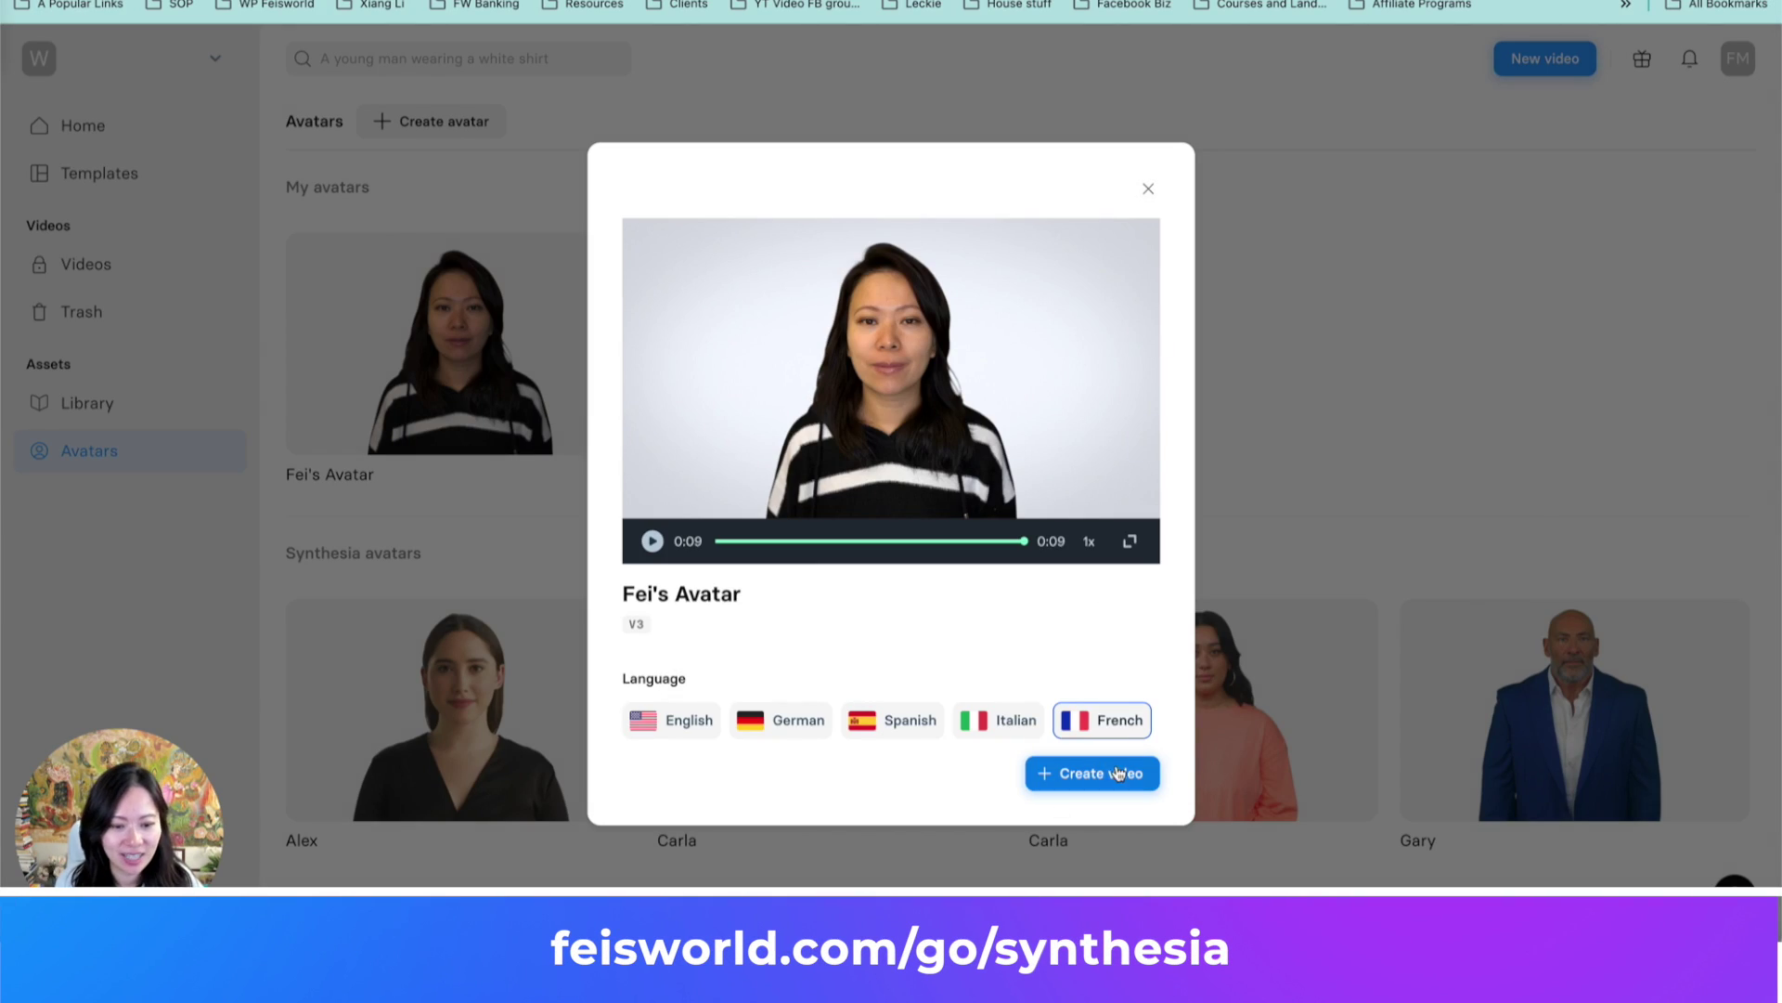
{"action": "left_click", "coordinate": [1116, 774]}
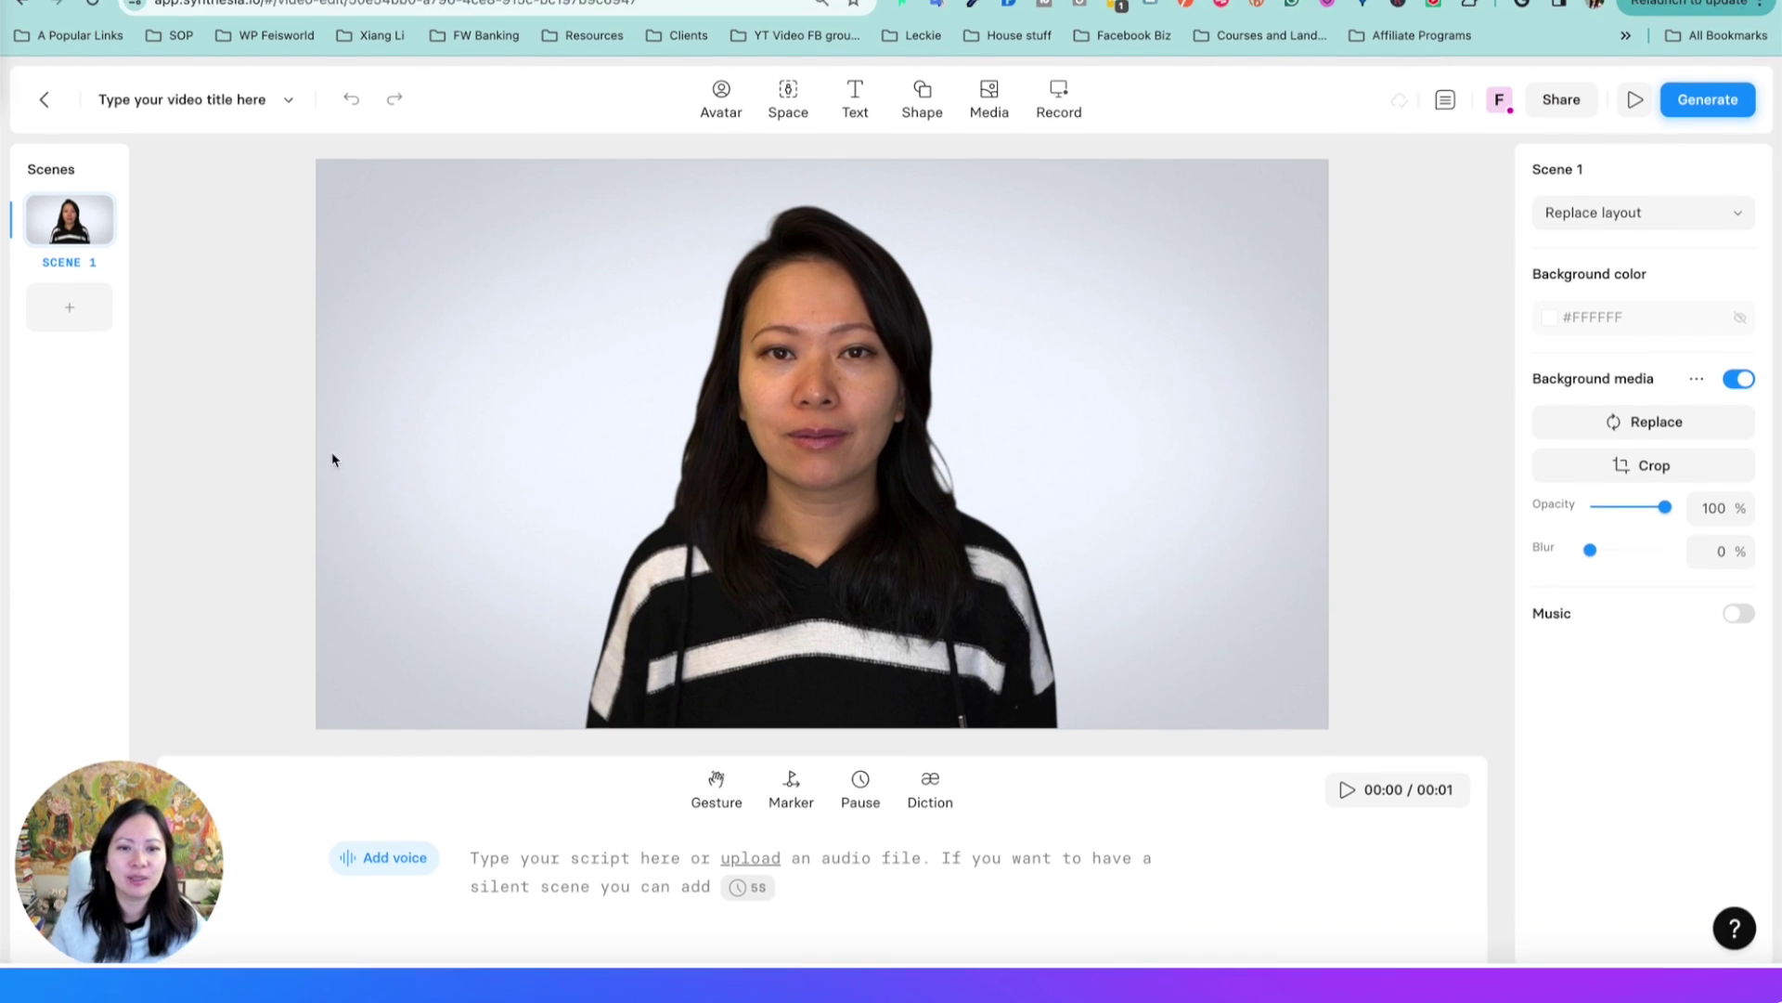
- Shrink Fei's Avatar and move her to the lower right of the scene
{"action": "left_click", "coordinate": [603, 241]}
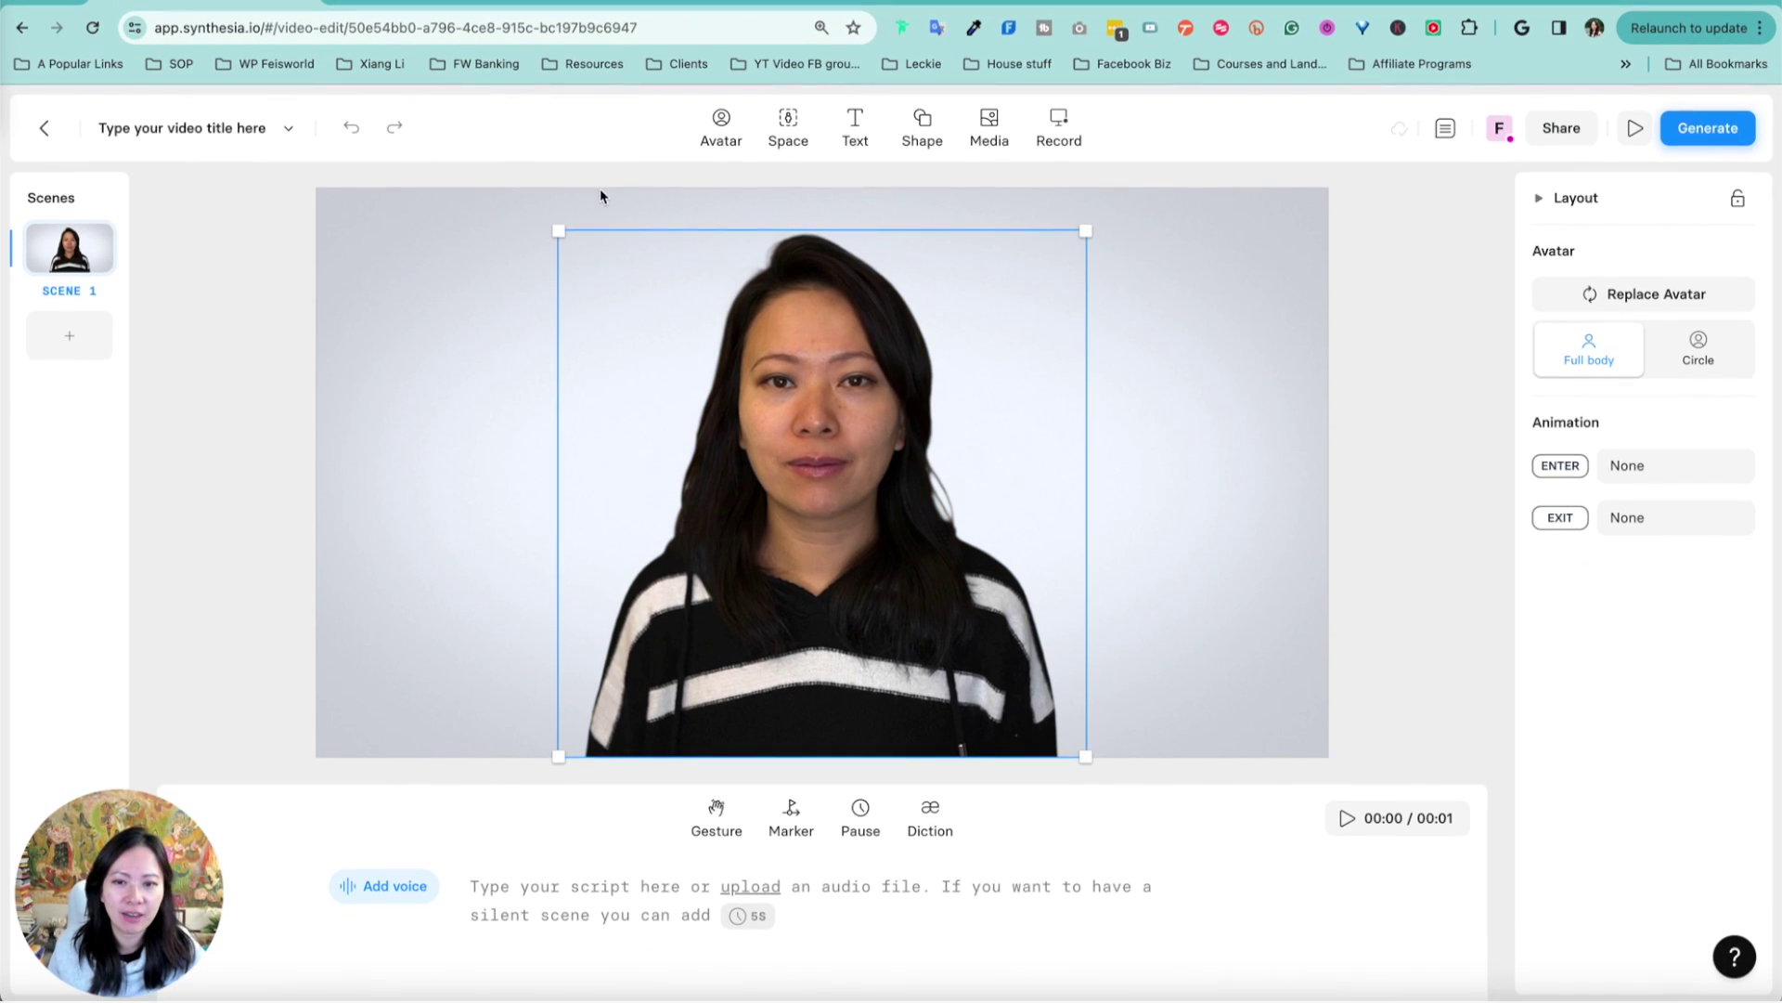
{"action": "left_click_drag", "start_coordinate": [560, 235], "coordinate": [728, 306]}
{"action": "left_click_drag", "start_coordinate": [923, 477], "coordinate": [1049, 510]}
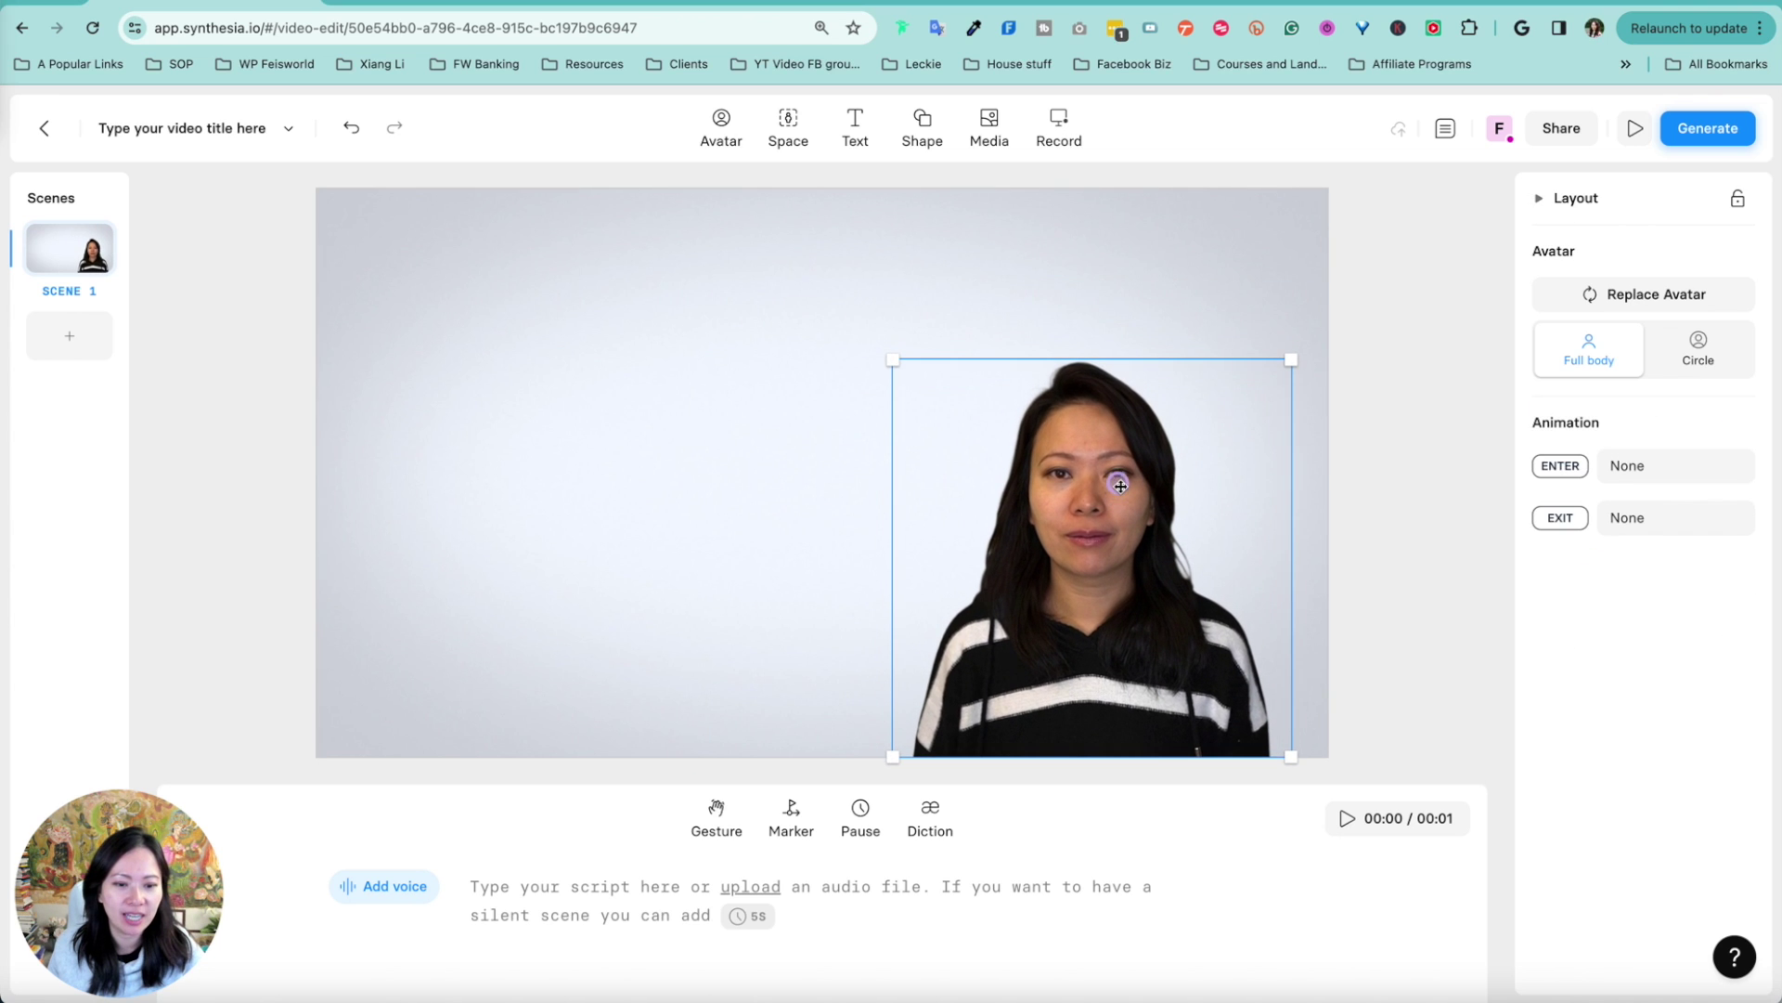
{"action": "left_click_drag", "start_coordinate": [901, 363], "coordinate": [949, 397]}
{"action": "left_click", "coordinate": [949, 396]}
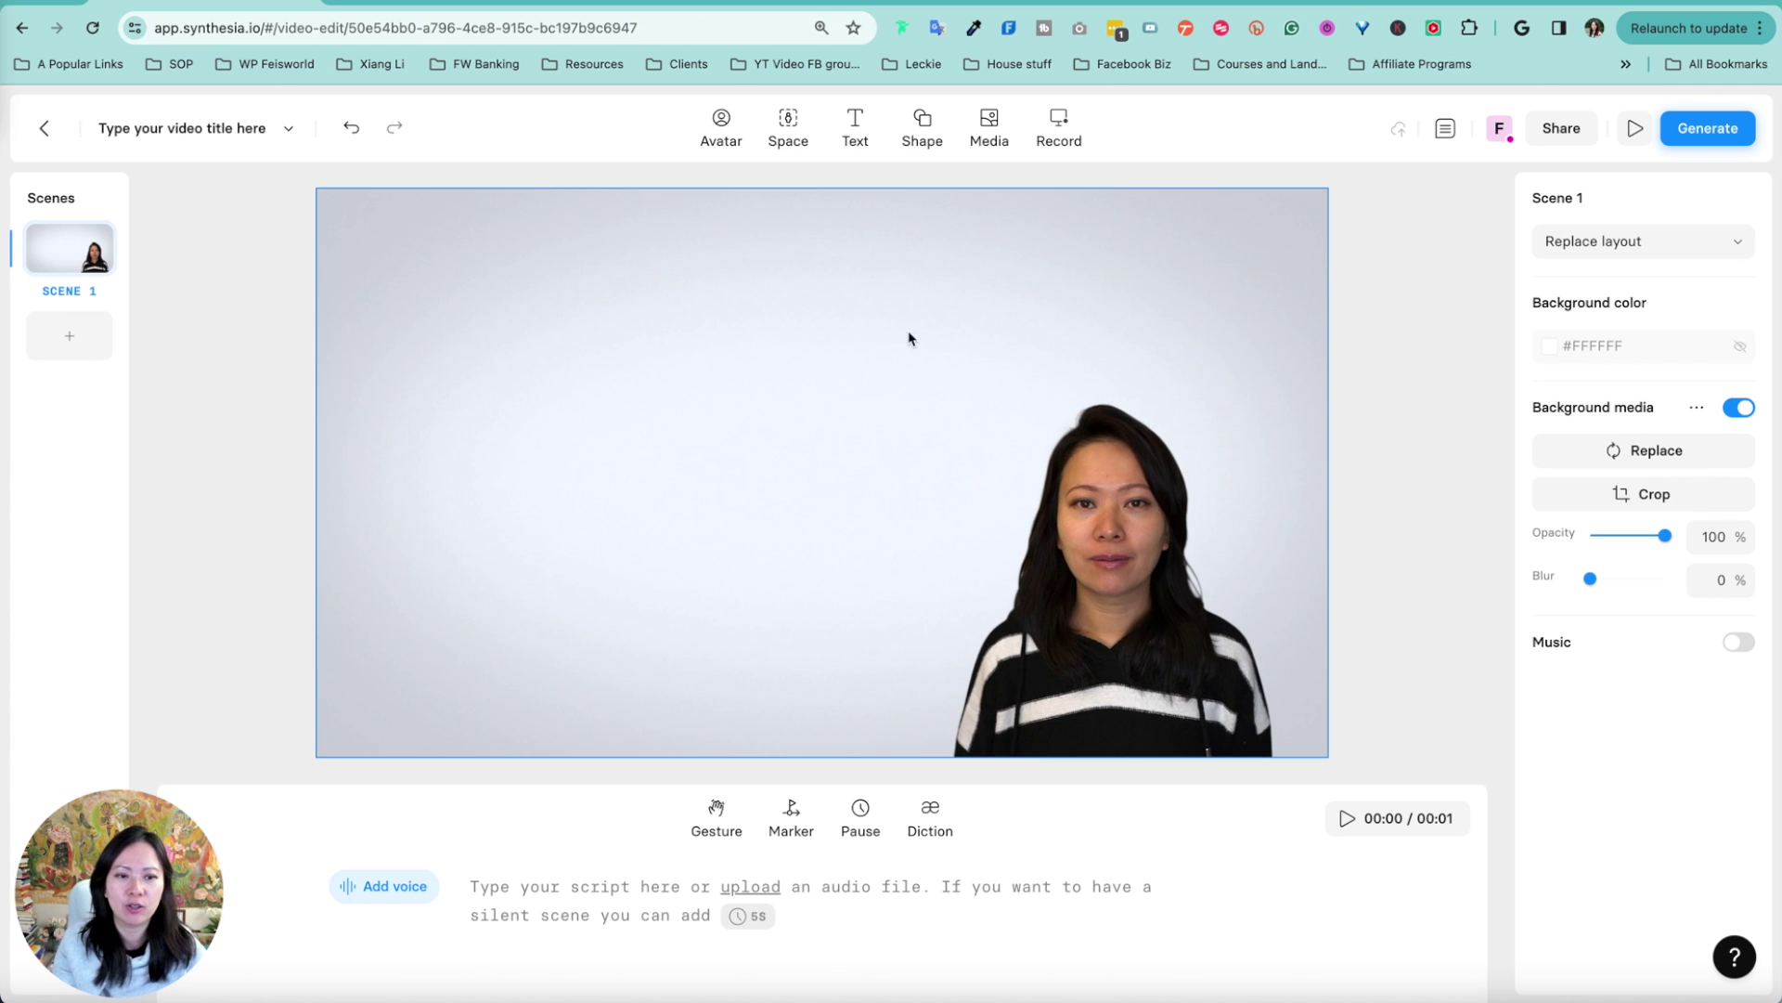
{"action": "left_click", "coordinate": [1134, 469]}
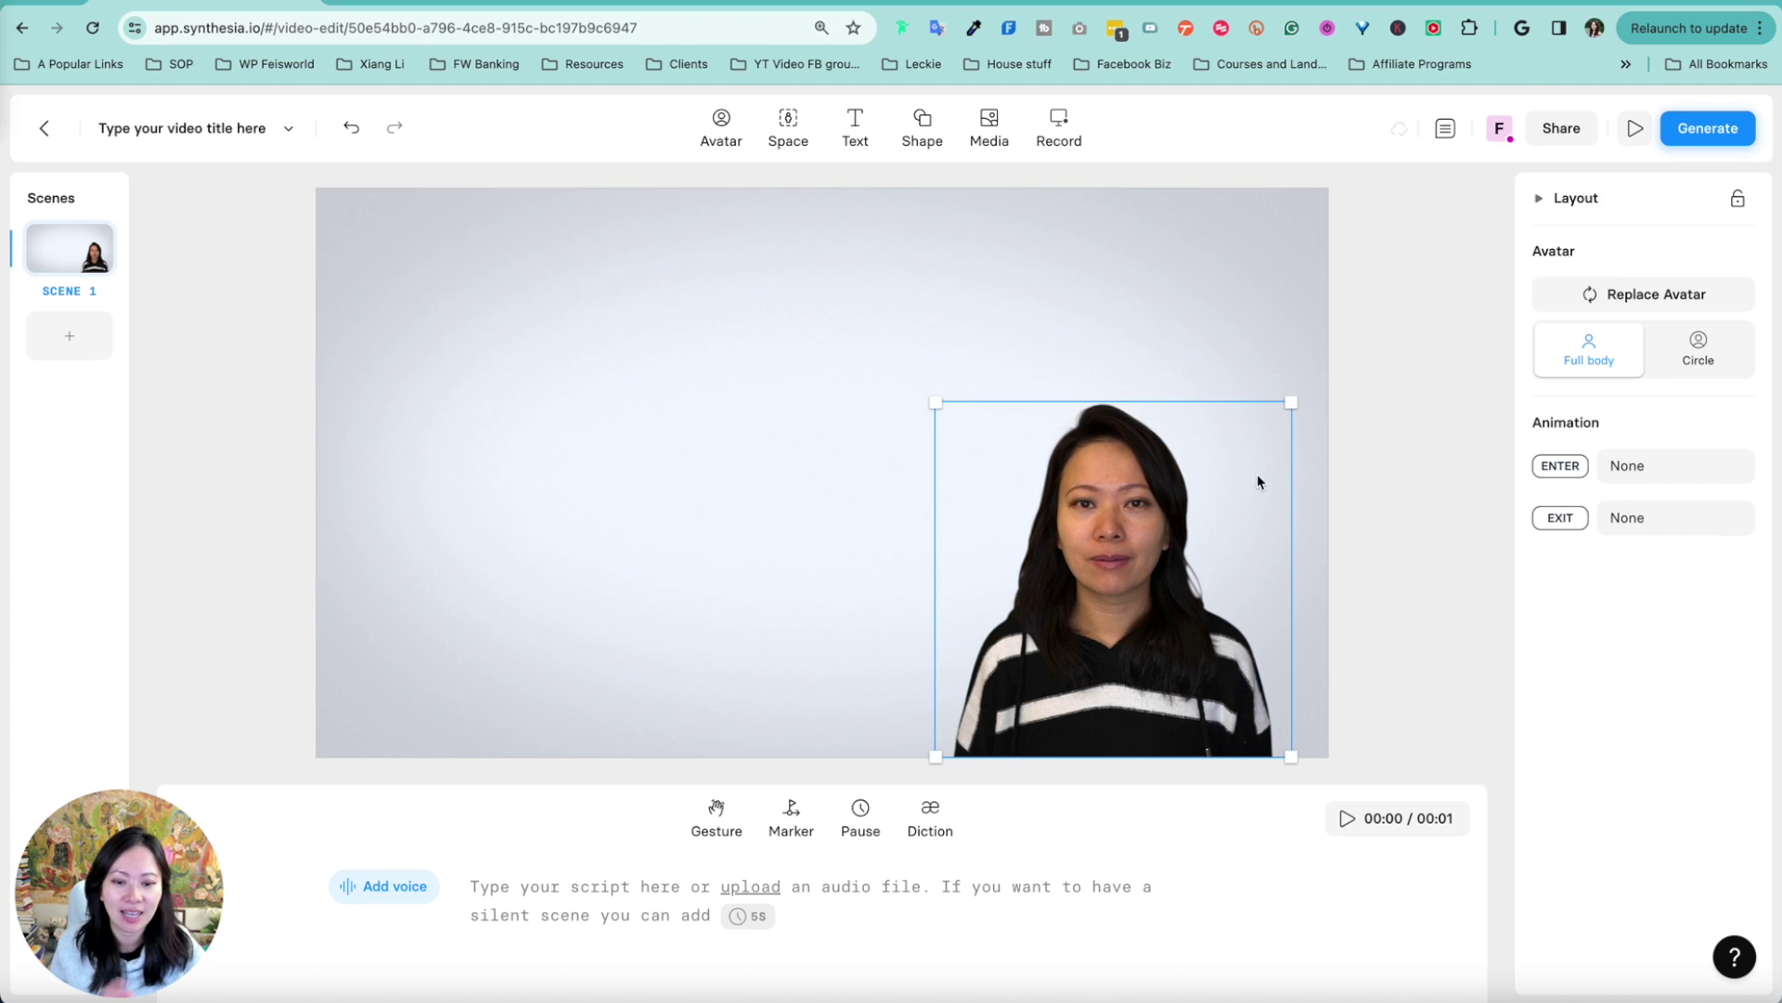
{"action": "left_click", "coordinate": [1357, 501]}
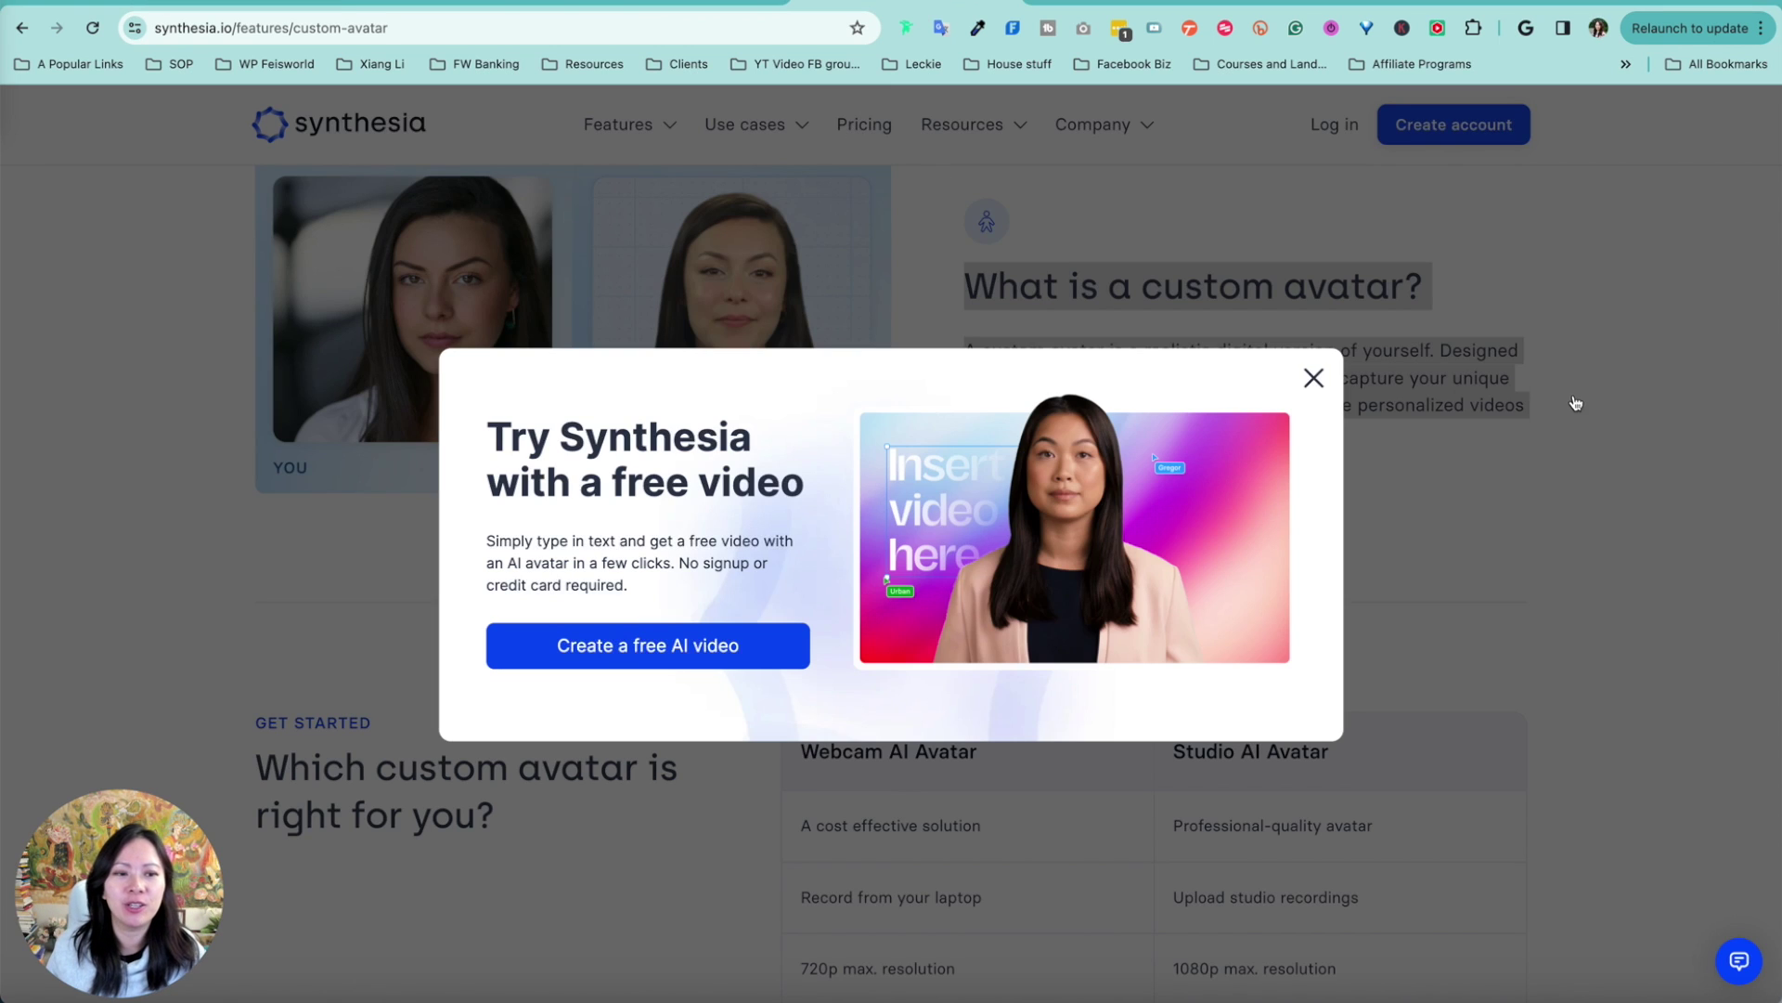
- Dismiss the website's free-video popup and paste the custom-avatar text into the scene script
{"action": "left_click", "coordinate": [1314, 378]}
{"action": "left_click", "coordinate": [1204, 479]}
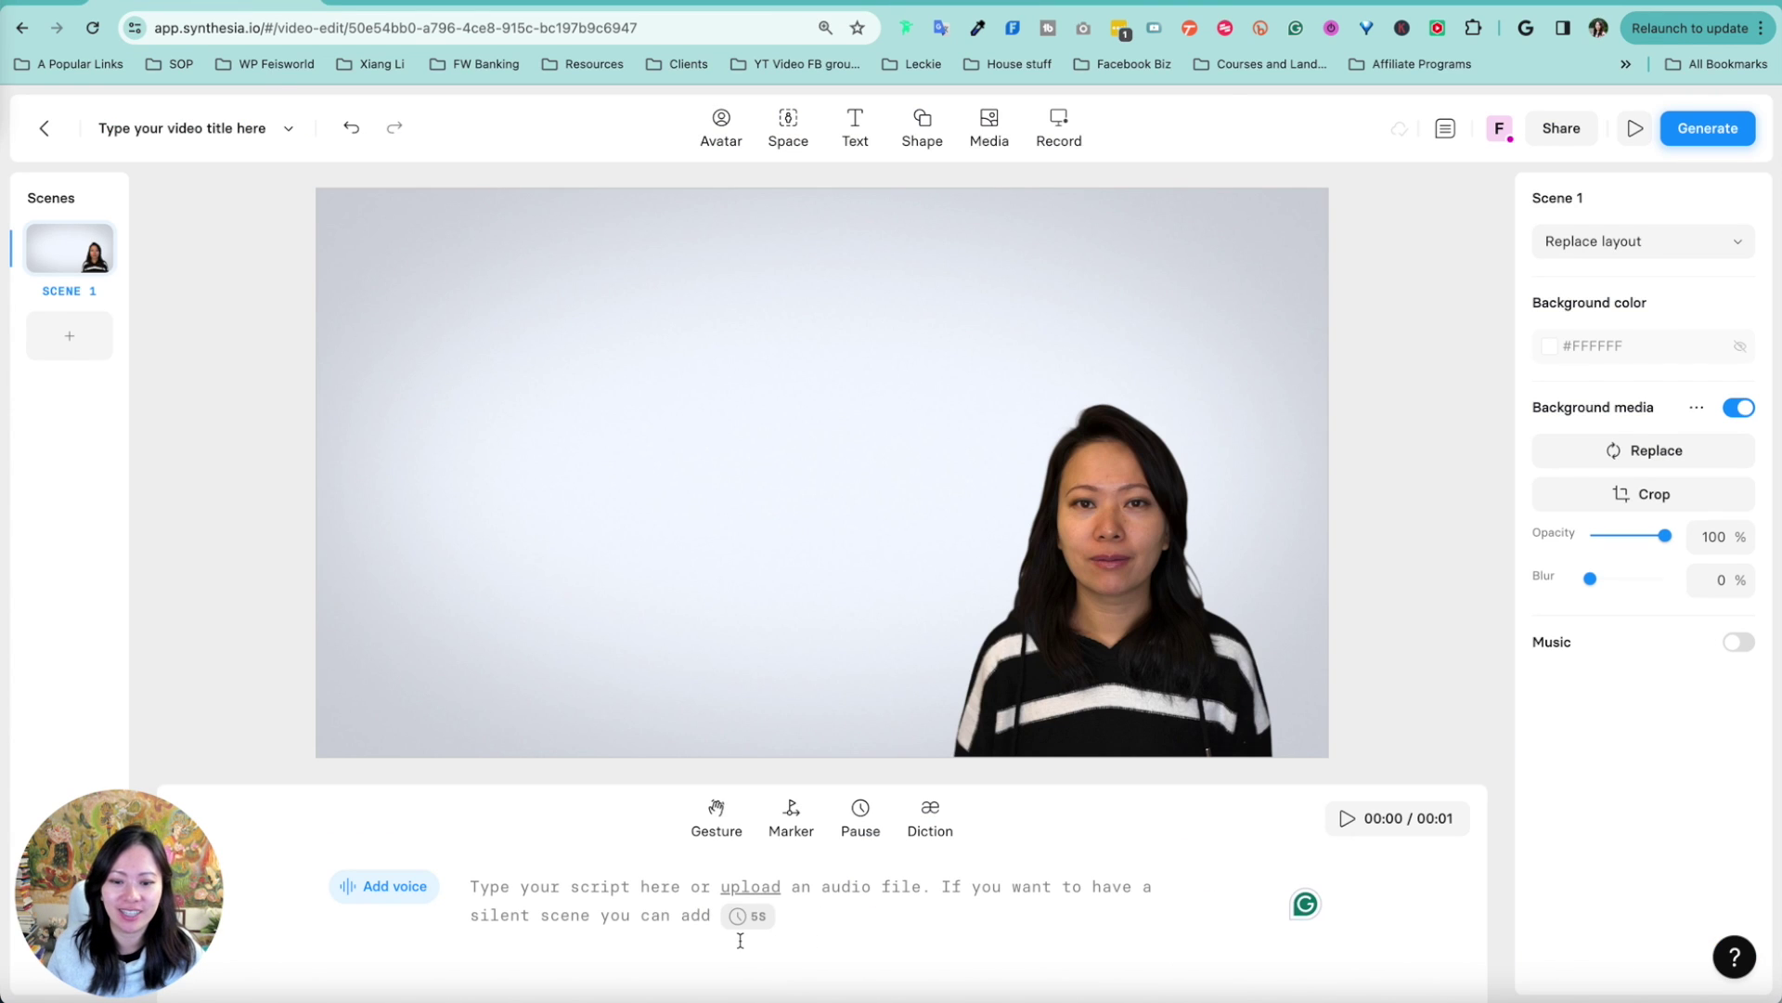
{"action": "left_click", "coordinate": [629, 900]}
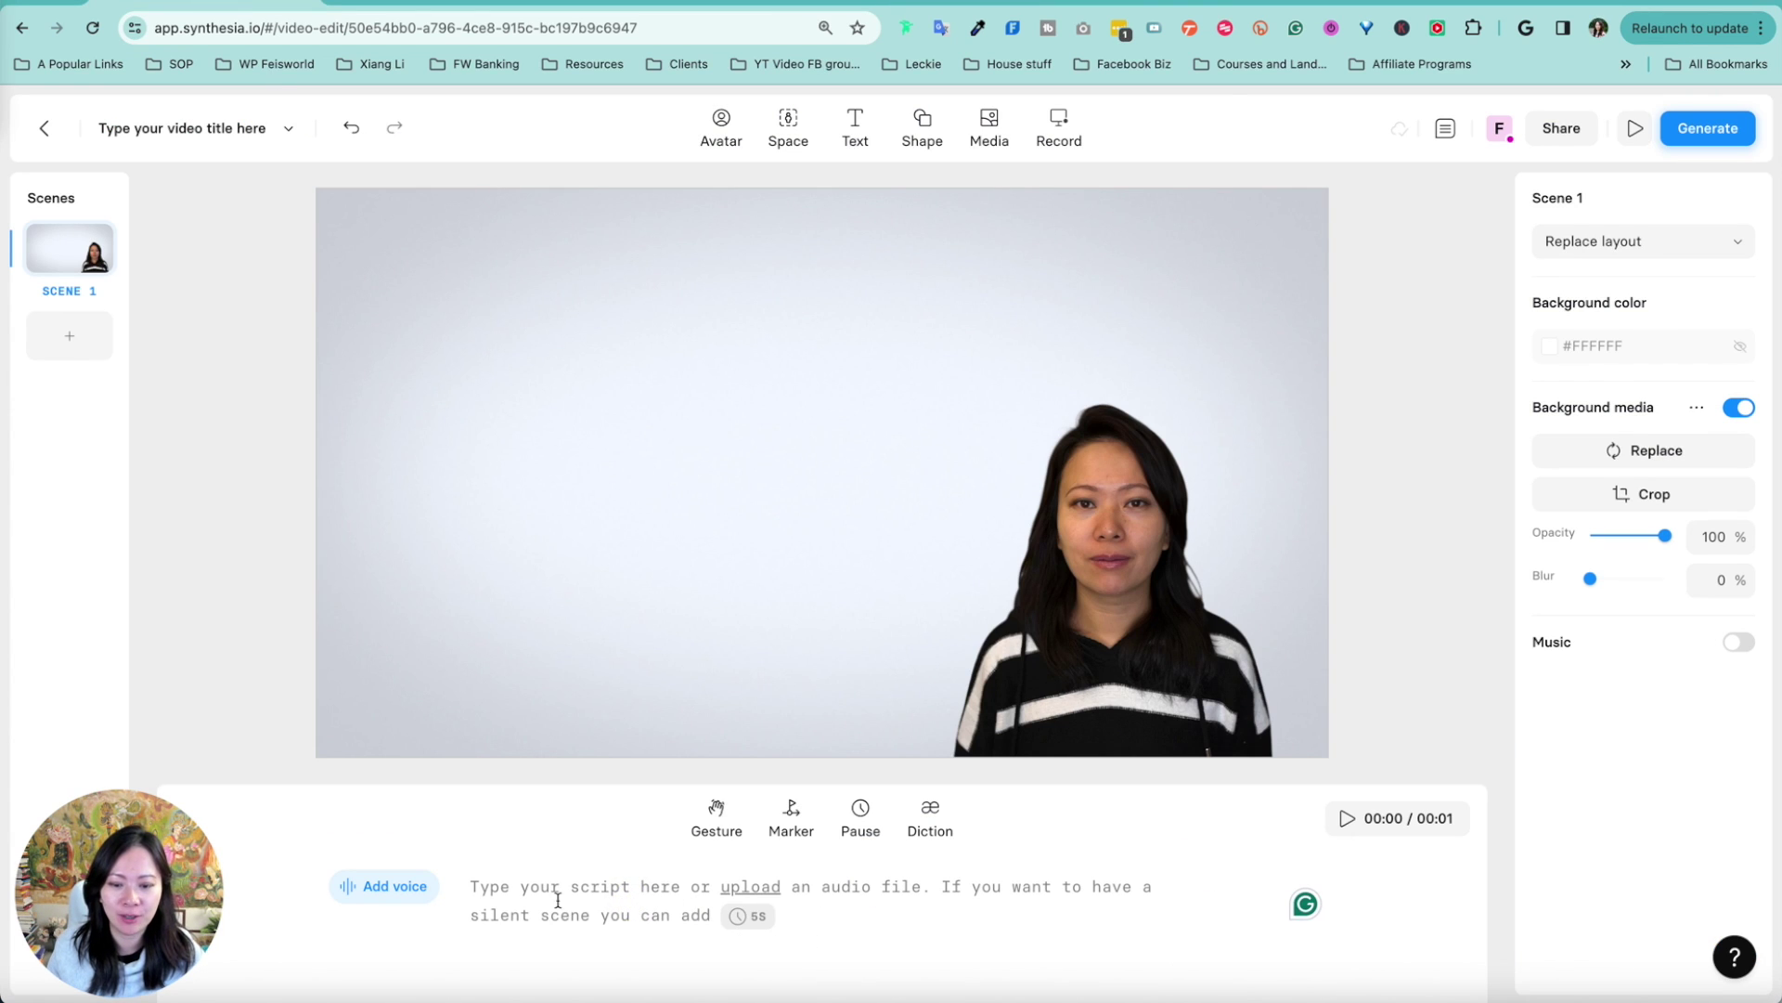
{"action": "type", "text": "A custom avatar is a realistic digital version of yourself. Designed in the same style as our stock avatars, they capture your unique likeness. With custom avatars, you can create personalized videos in 120+ languages."}
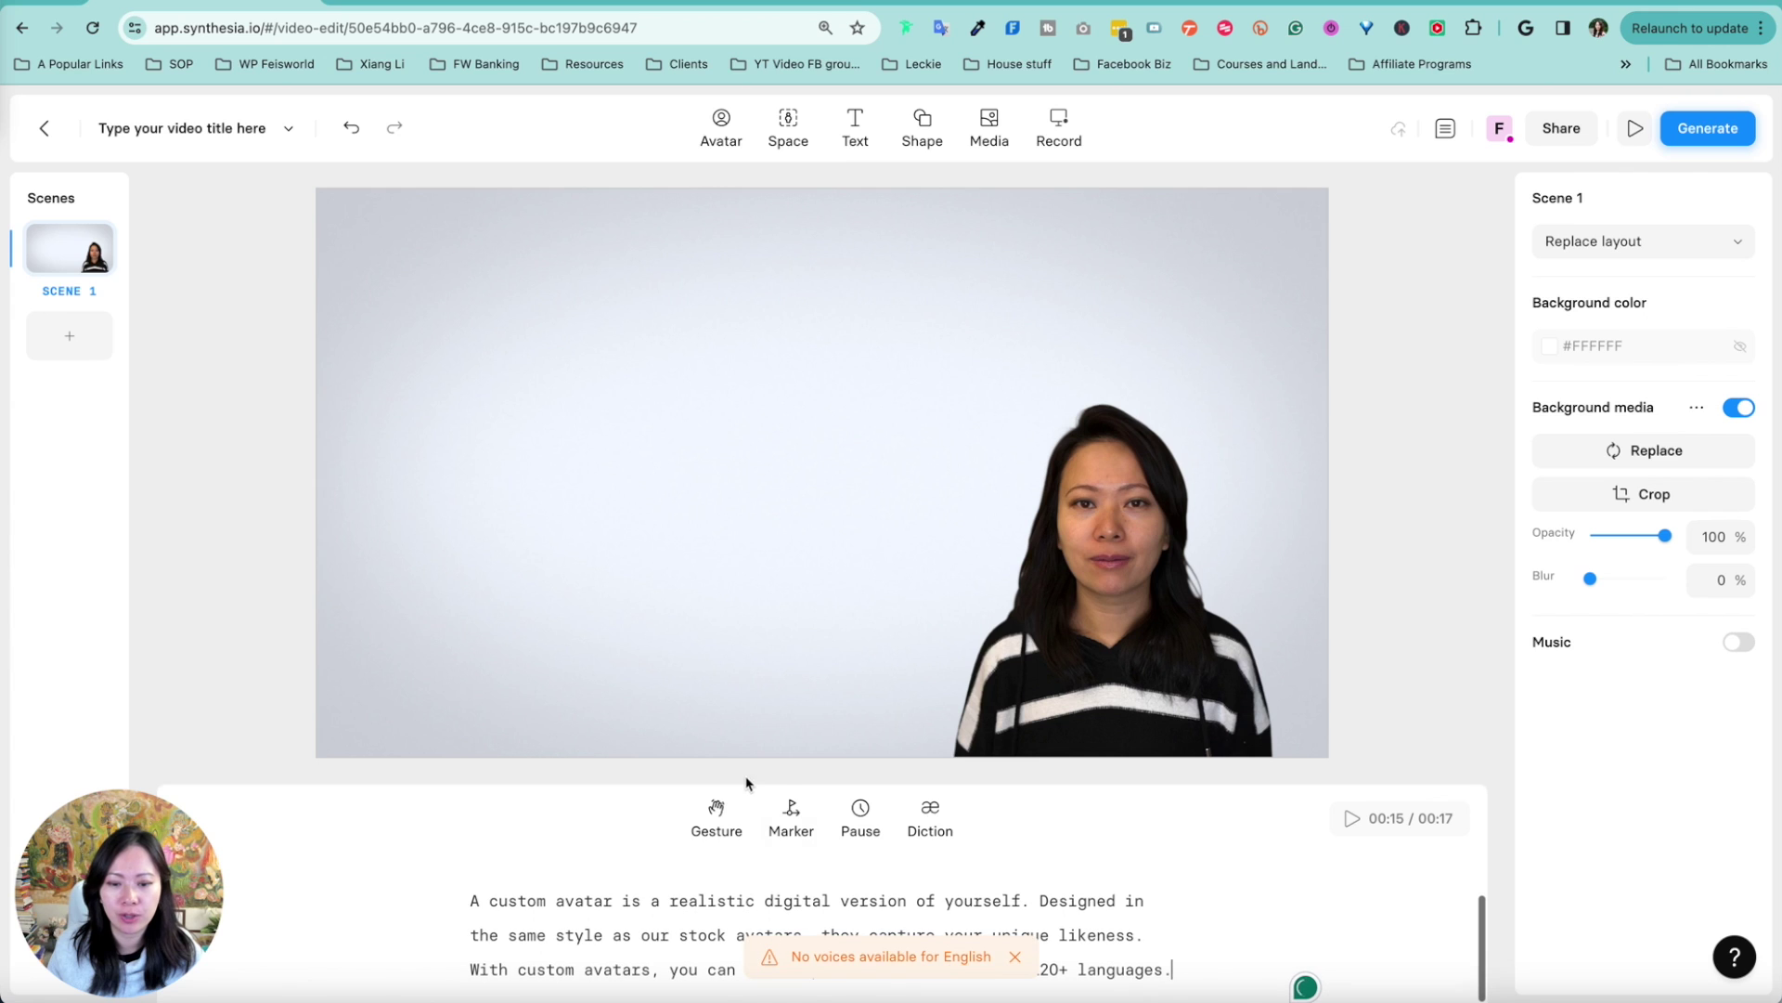
- Dismiss the no-voices warning and search the voice languages for 'englis'
{"action": "scroll", "coordinate": [637, 915], "scroll_direction": "up", "scroll_amount": 2}
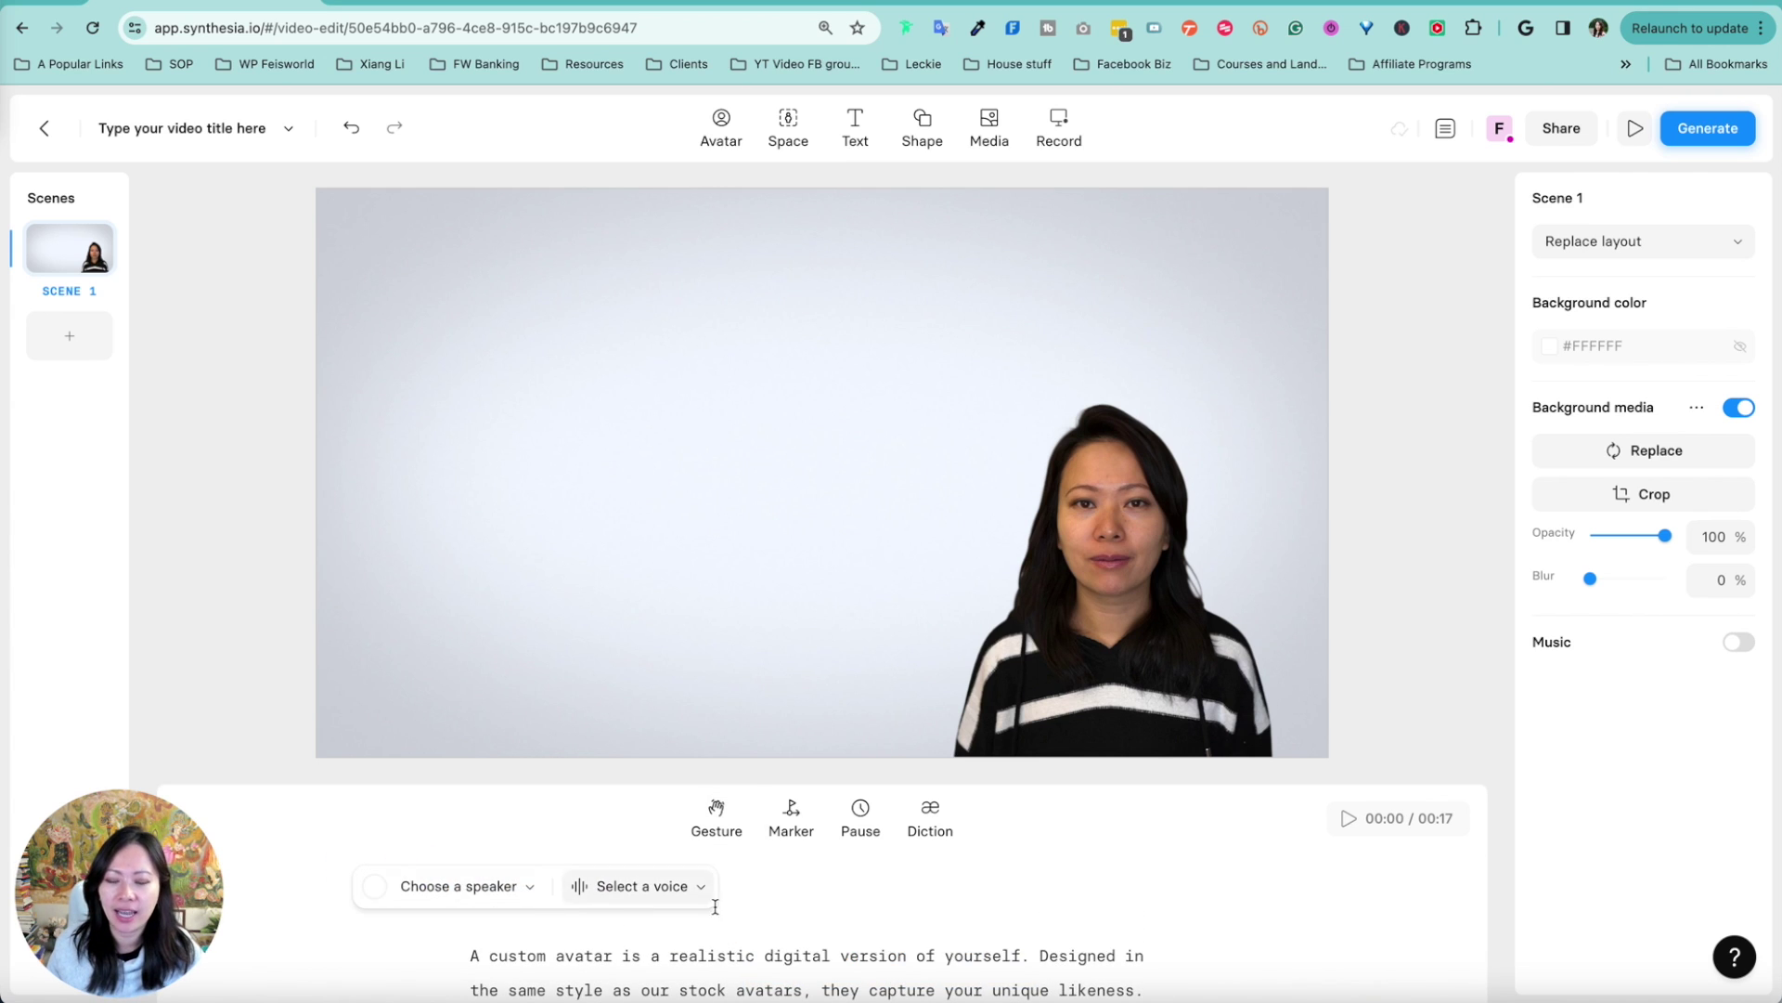
{"action": "left_click", "coordinate": [660, 893]}
{"action": "left_click", "coordinate": [422, 889]}
{"action": "left_click", "coordinate": [638, 887]}
{"action": "type", "text": "english"}
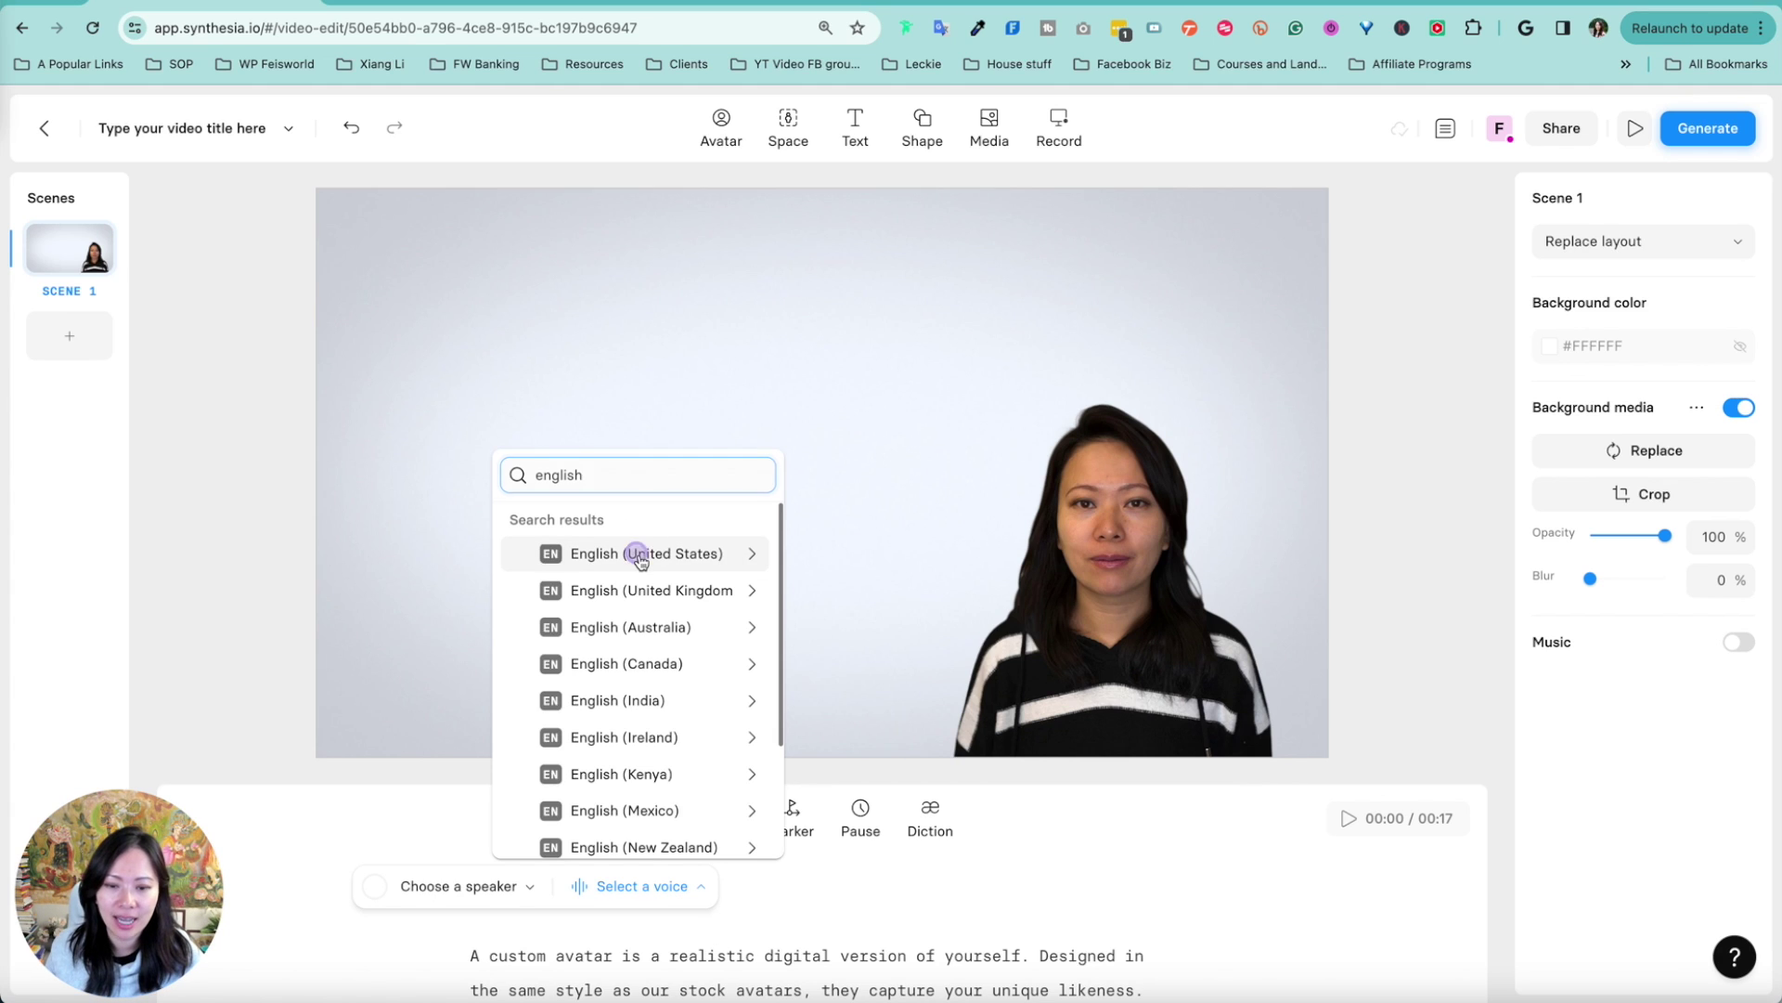
- Preview the Bright, Calm and Clear English (United States) voices, then assign Clear to the script
{"action": "left_click", "coordinate": [638, 555]}
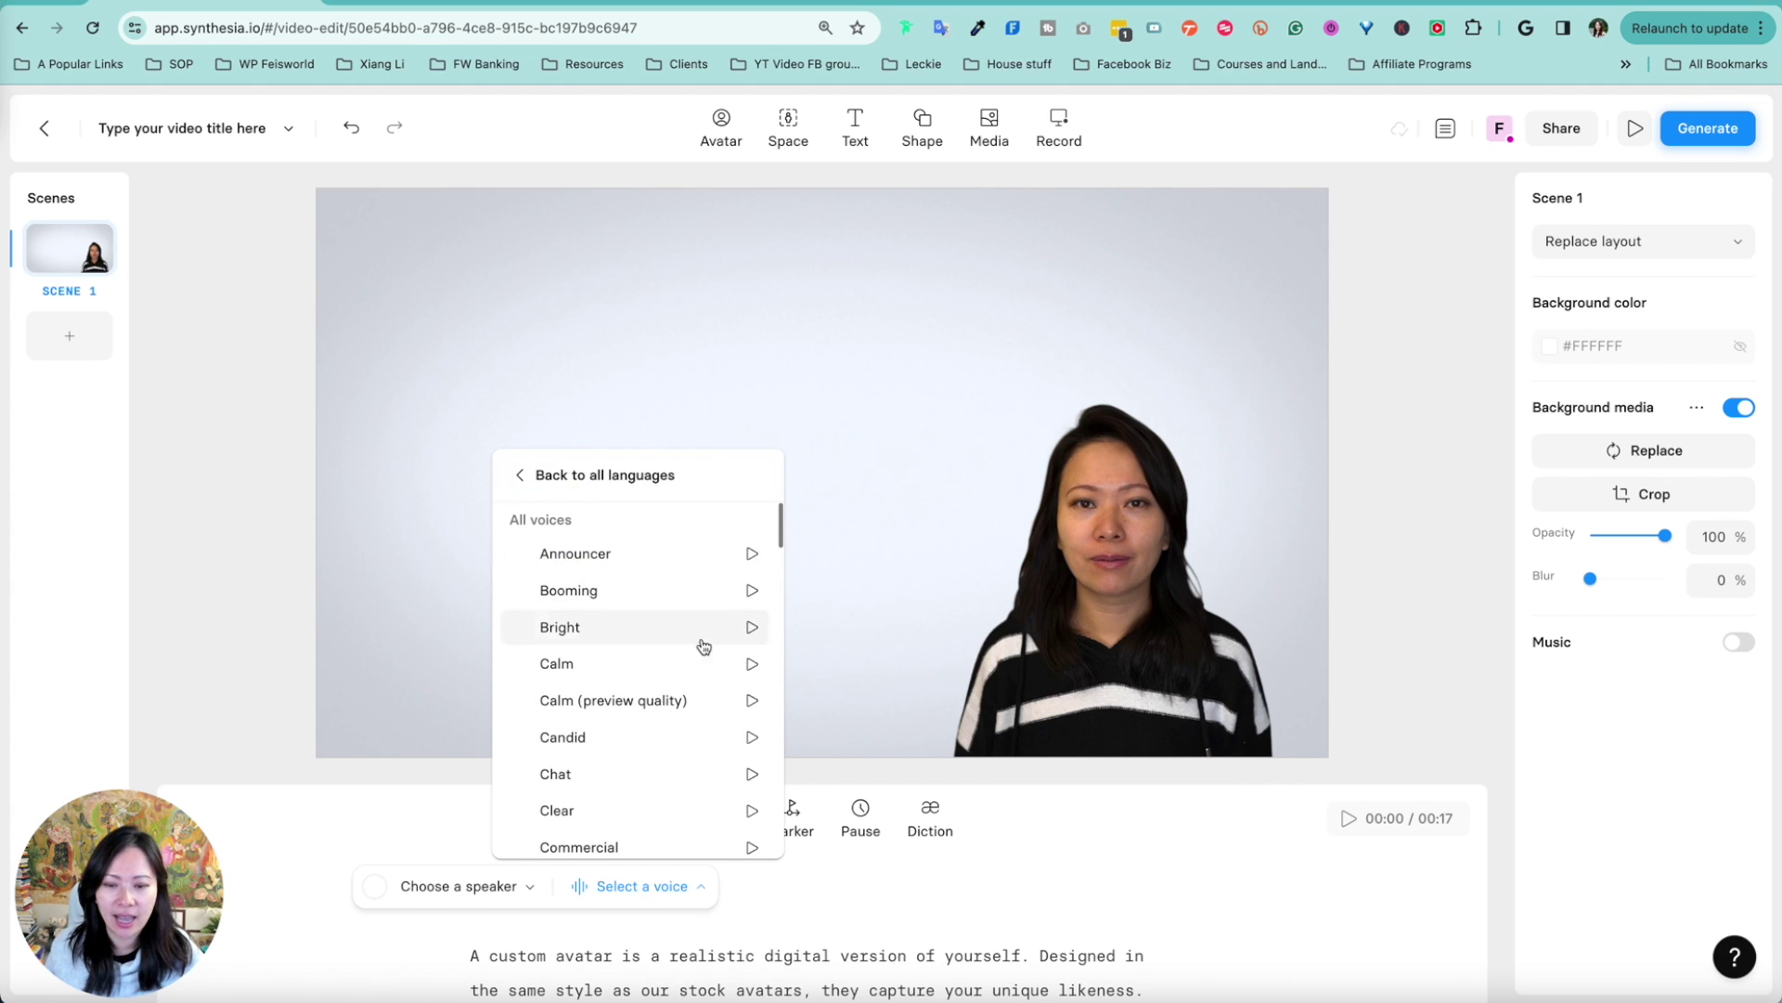
{"action": "scroll", "coordinate": [698, 650], "scroll_direction": "down", "scroll_amount": 1}
{"action": "scroll", "coordinate": [656, 783], "scroll_direction": "up", "scroll_amount": 1}
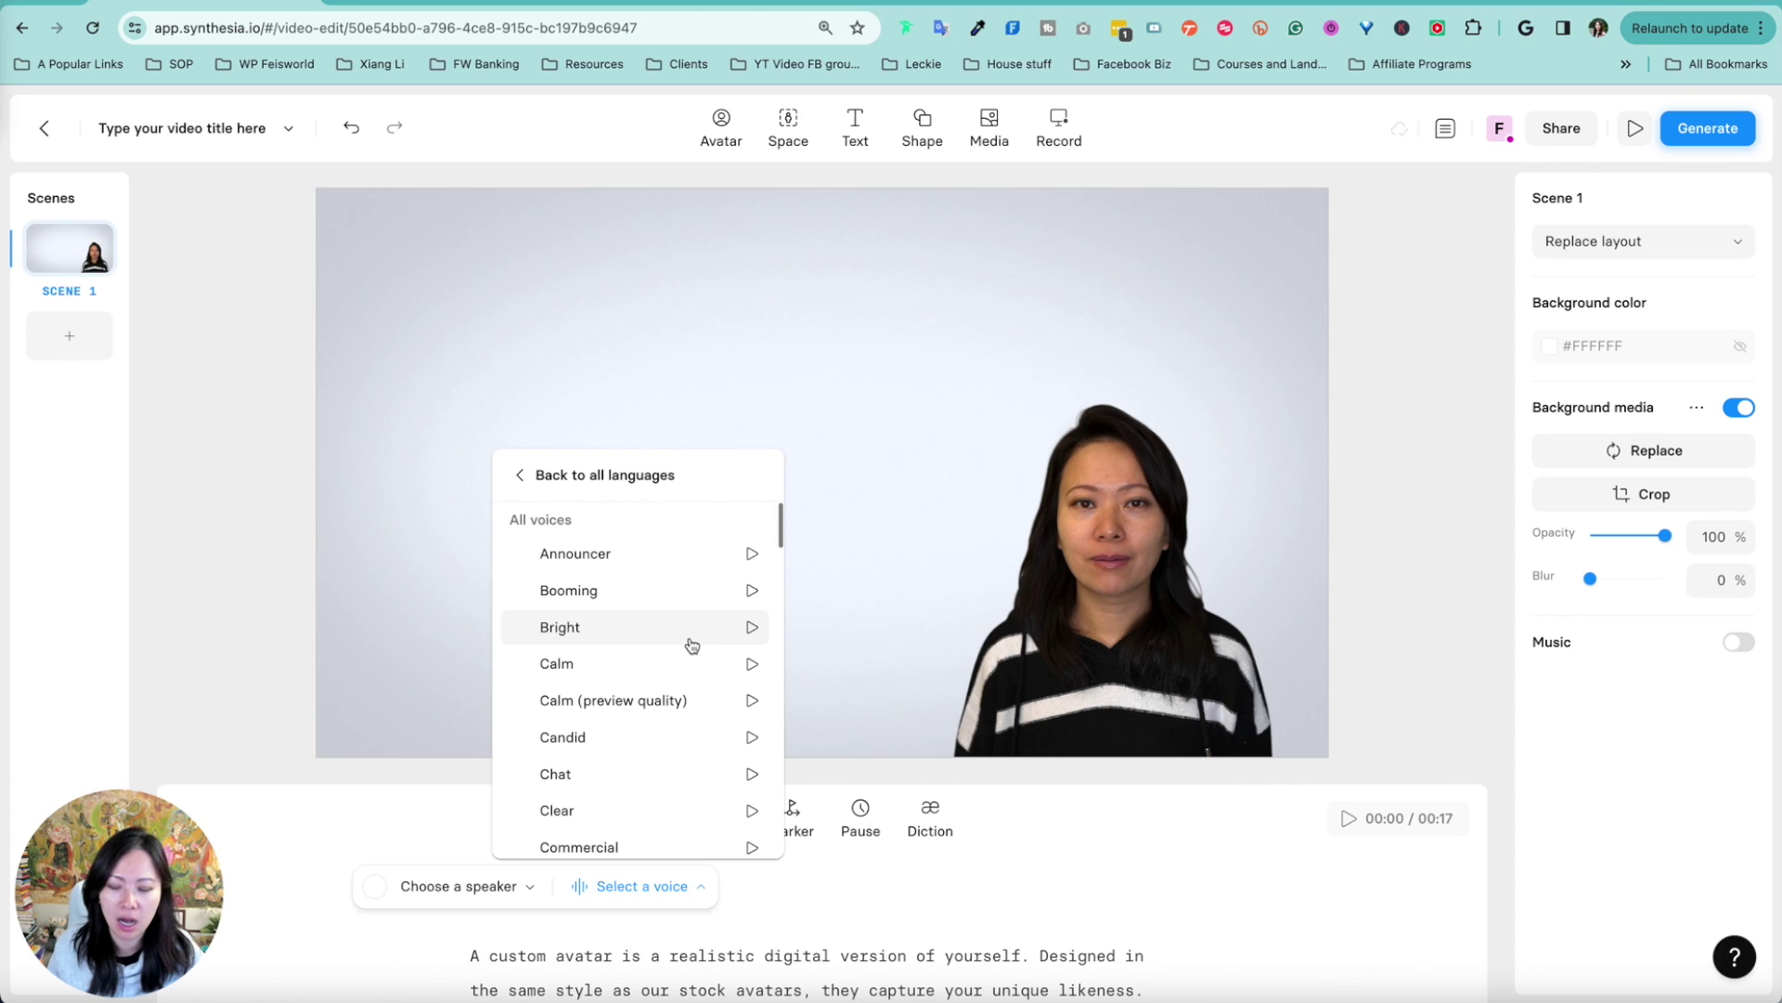
{"action": "left_click", "coordinate": [753, 628]}
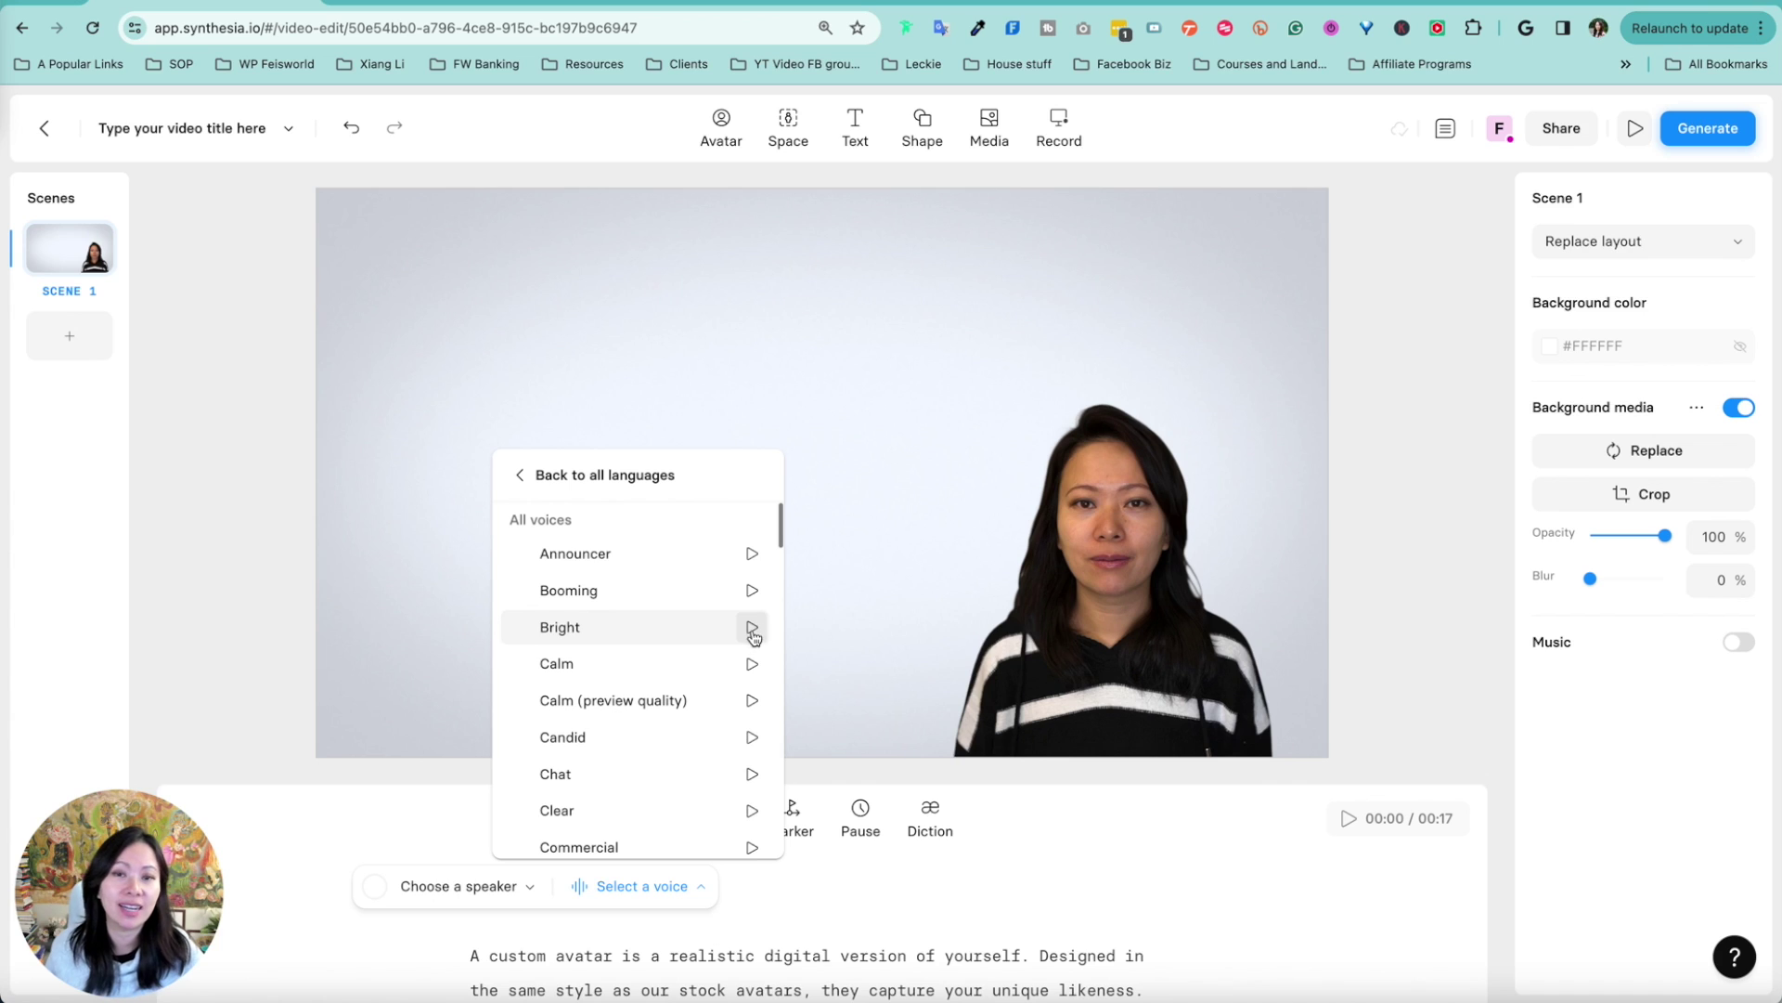
{"action": "left_click", "coordinate": [753, 664]}
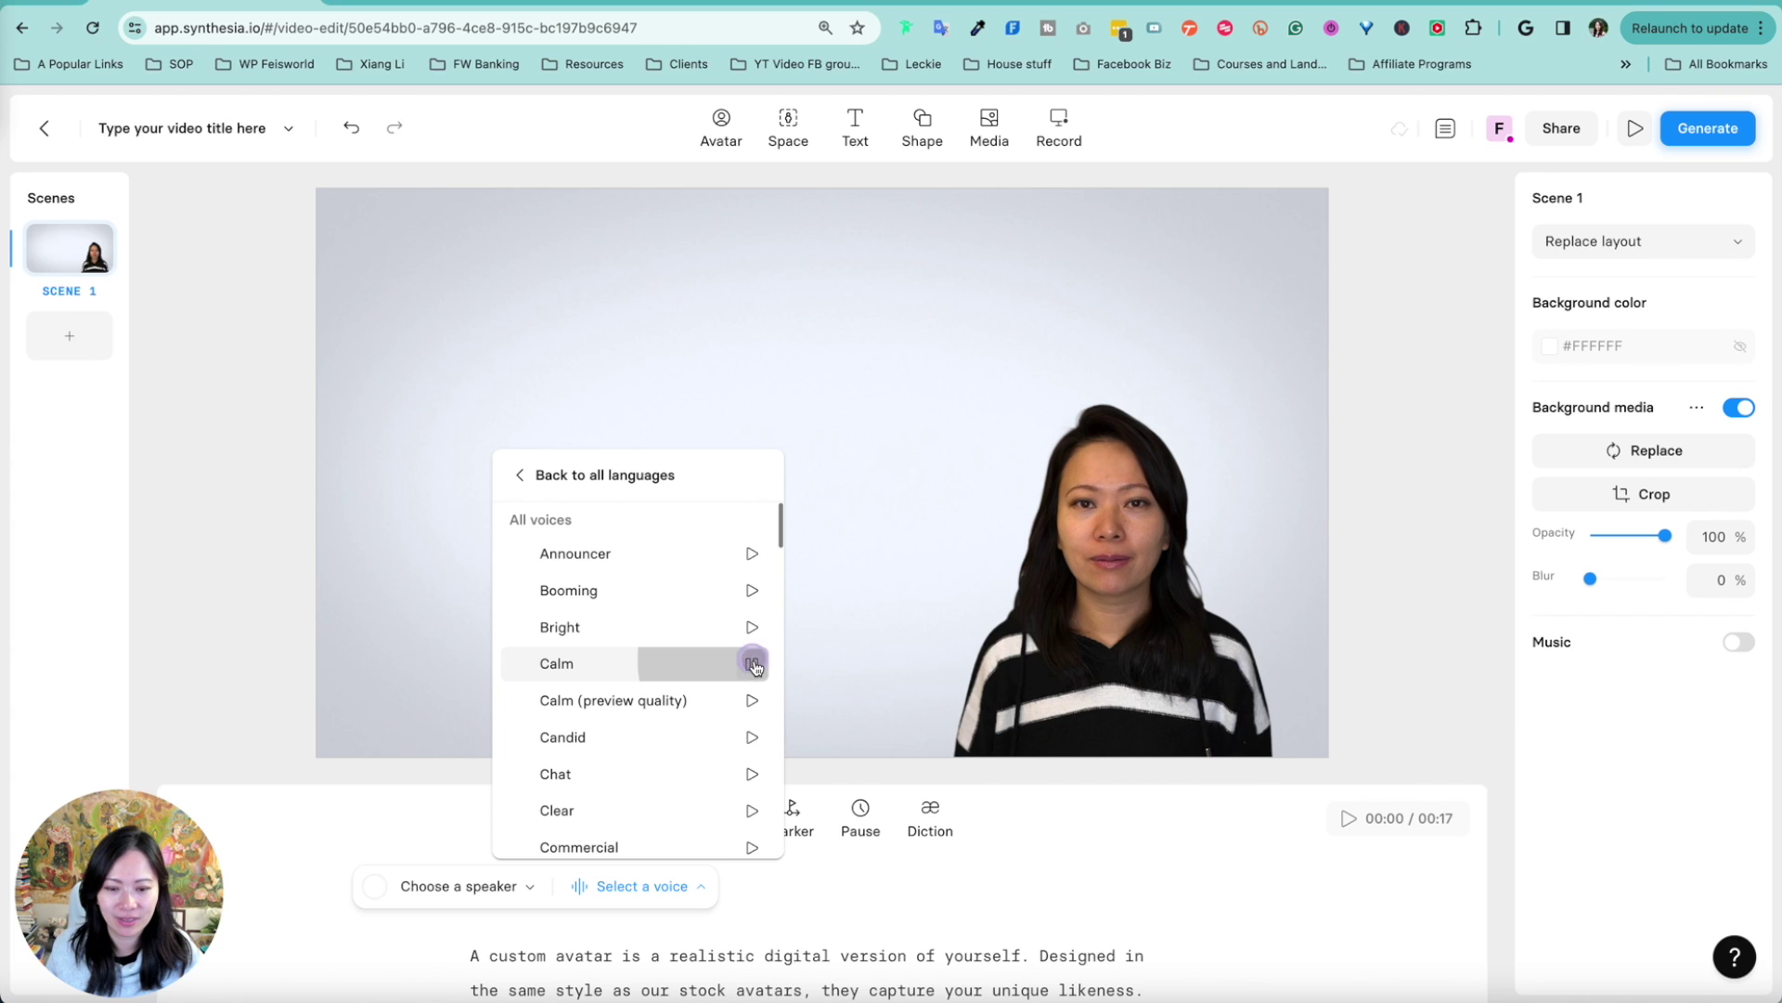
{"action": "scroll", "coordinate": [754, 668], "scroll_direction": "down", "scroll_amount": 3}
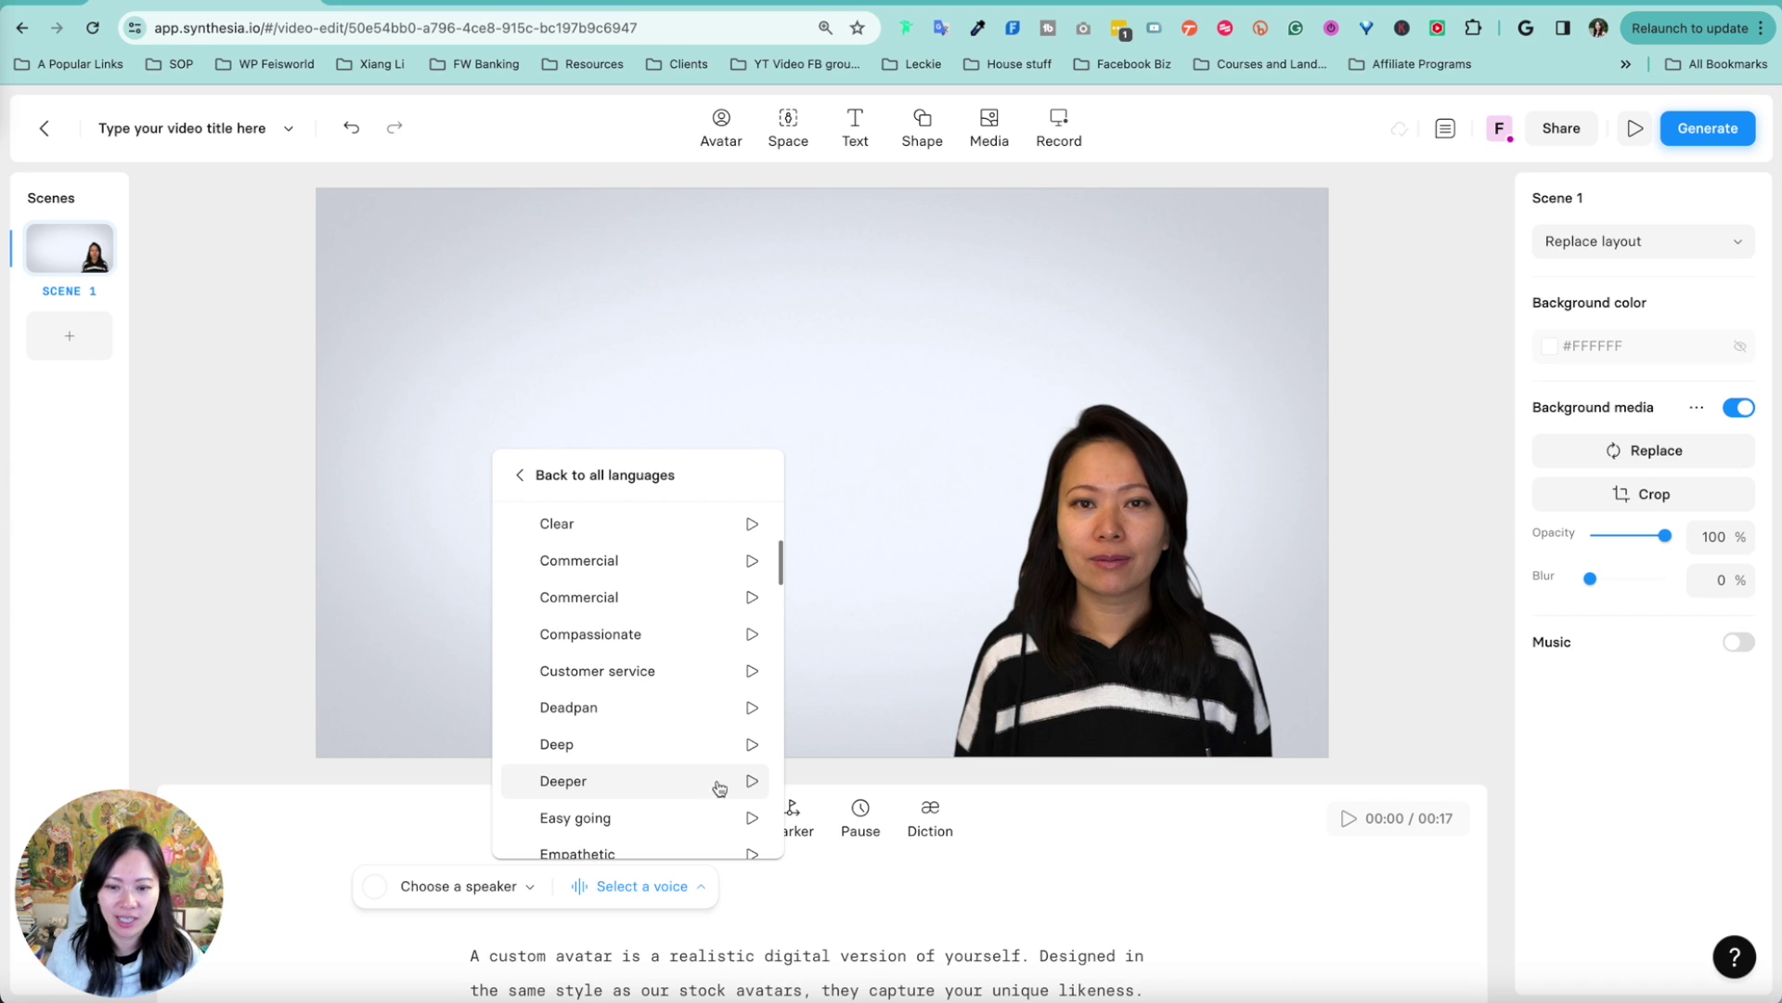
{"action": "left_click", "coordinate": [751, 531]}
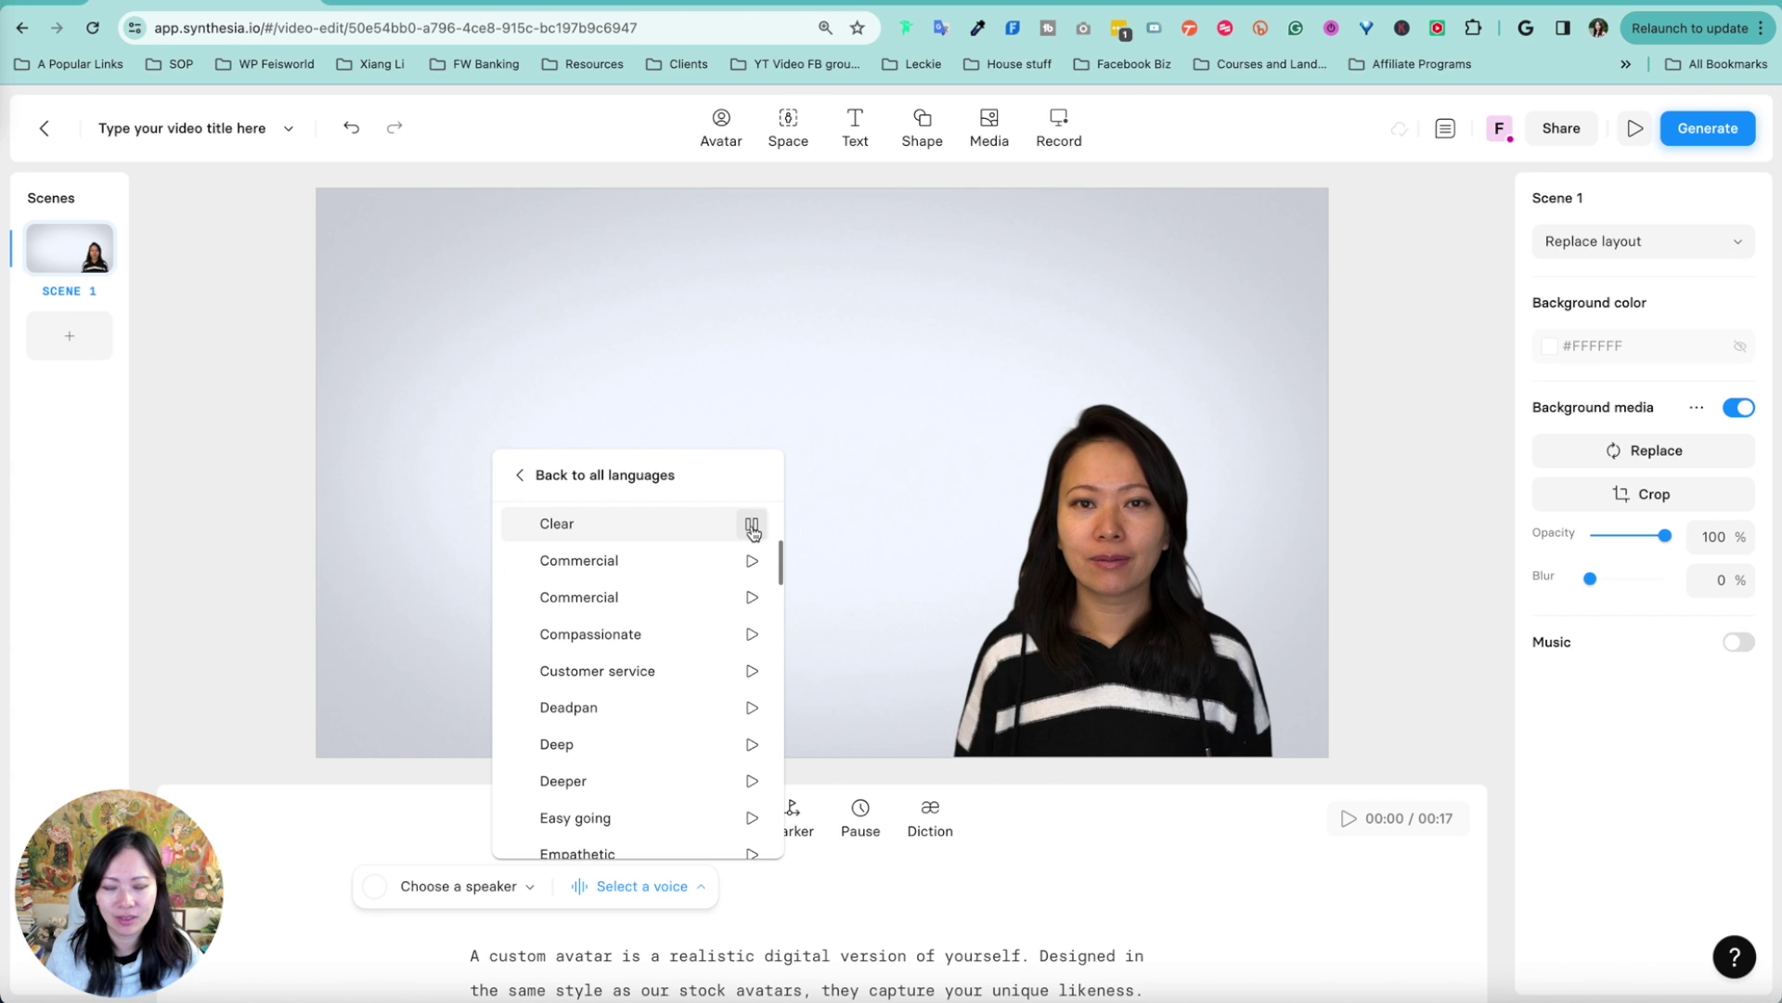
{"action": "left_click", "coordinate": [751, 527]}
{"action": "left_click", "coordinate": [567, 526]}
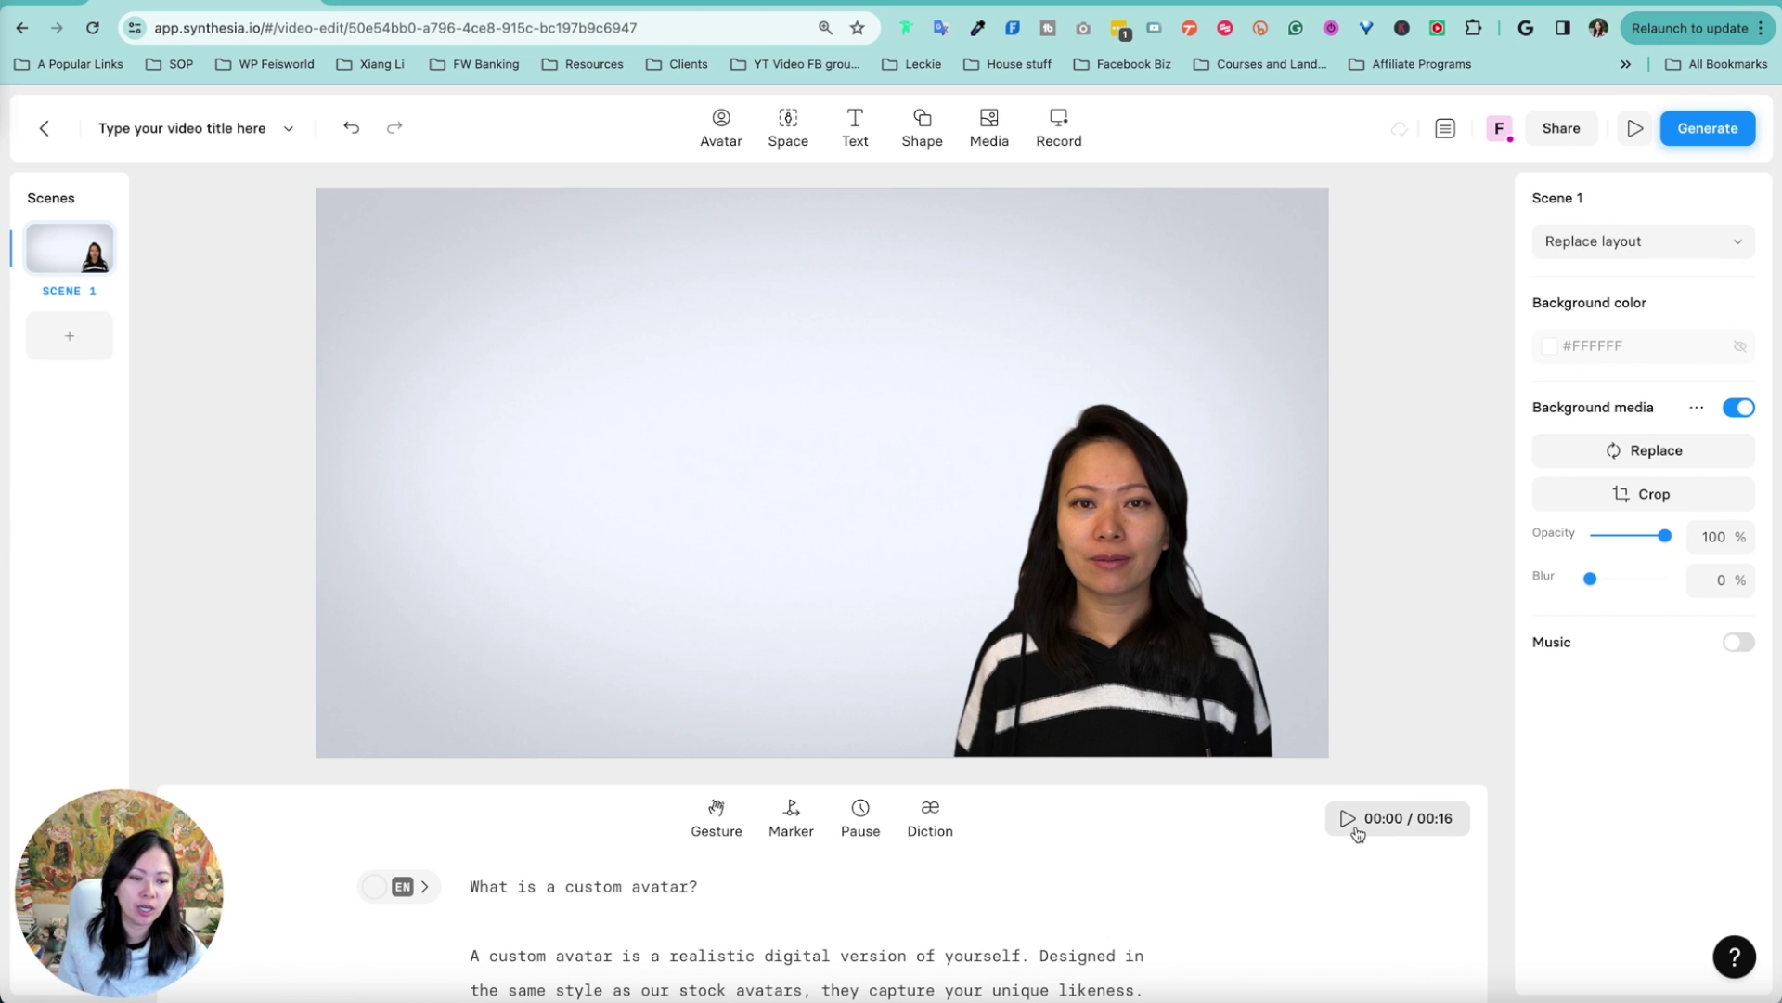
- Play back the scene with the new voice, then enlarge Fei's Avatar to fill the frame's right side
{"action": "left_click", "coordinate": [1349, 827]}
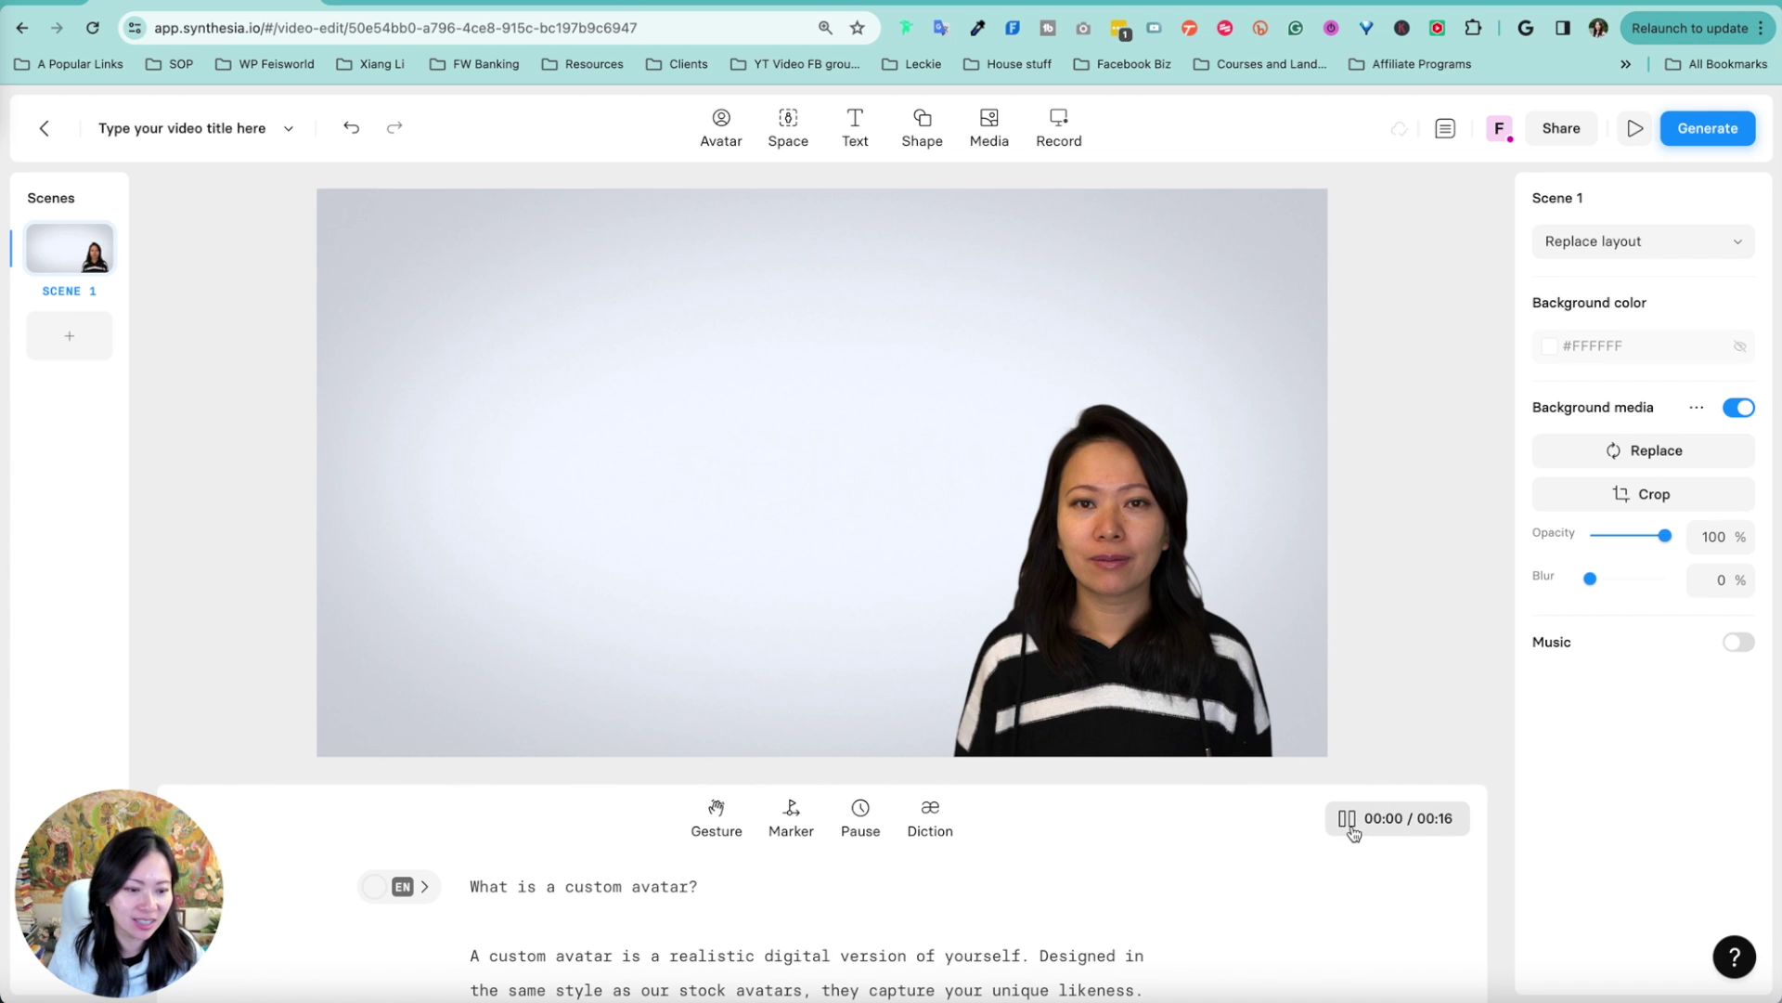
{"action": "left_click", "coordinate": [1347, 824]}
{"action": "left_click_drag", "start_coordinate": [1131, 608], "coordinate": [792, 430]}
{"action": "left_click_drag", "start_coordinate": [952, 621], "coordinate": [1130, 767]}
{"action": "left_click_drag", "start_coordinate": [889, 600], "coordinate": [1098, 568]}
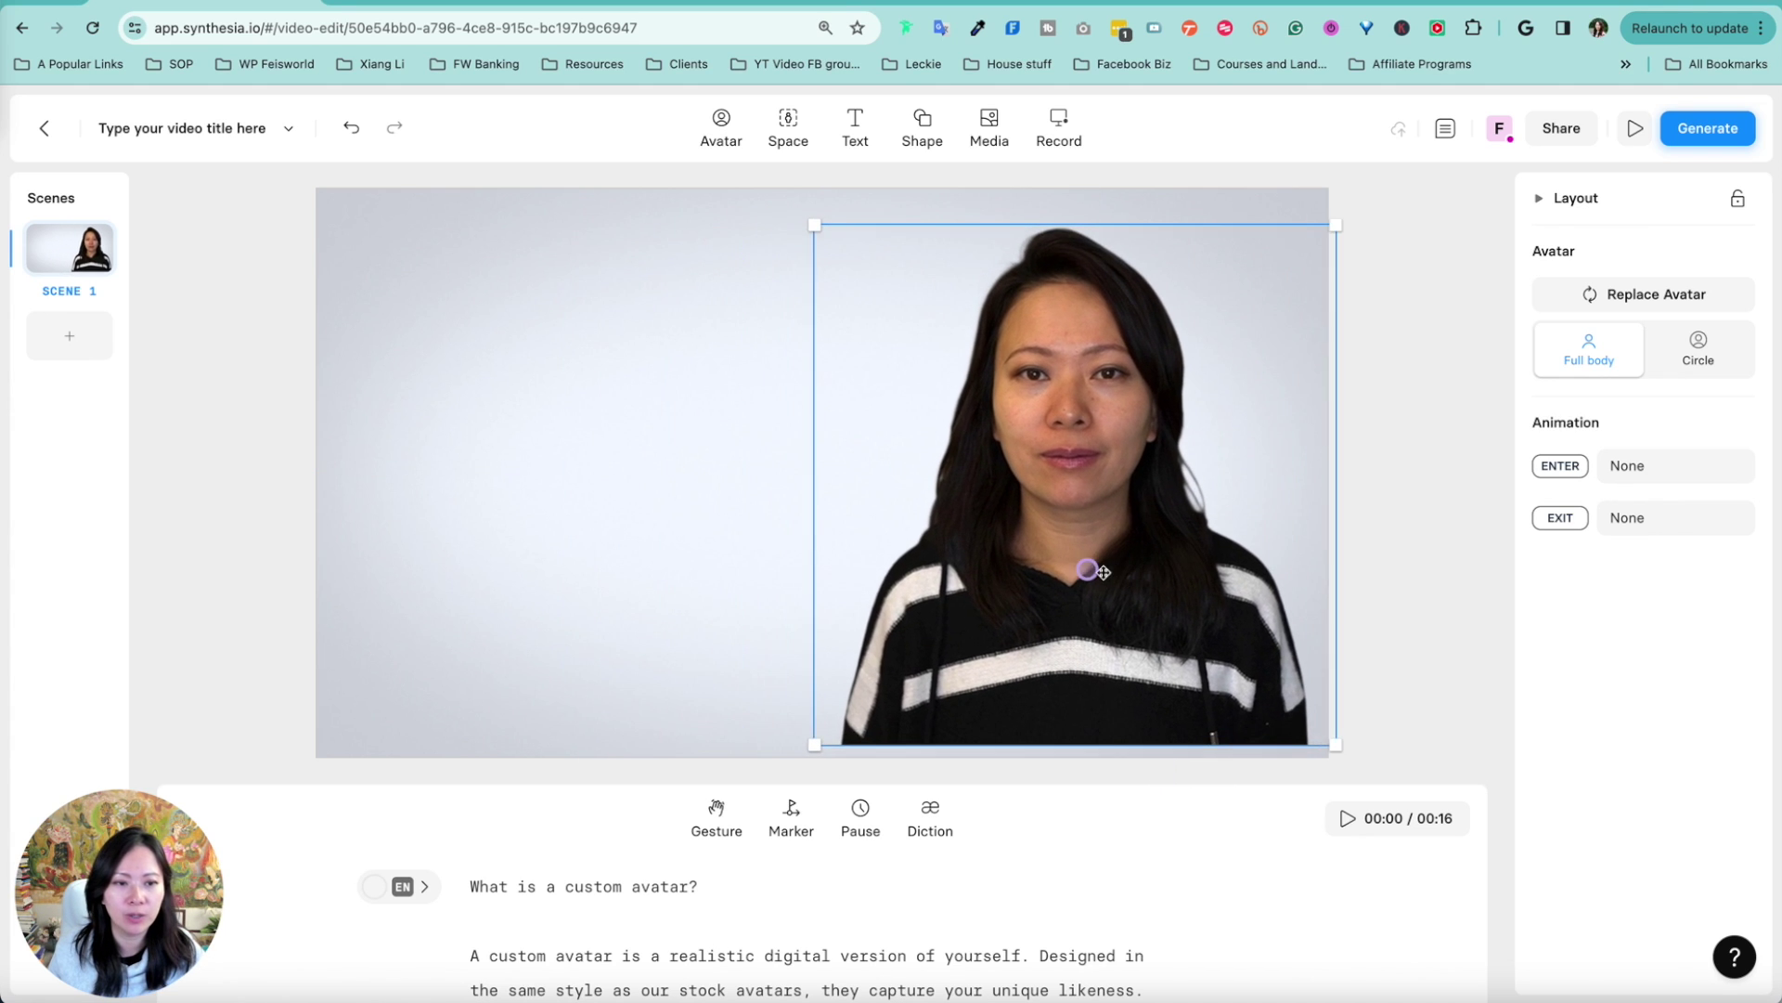
{"action": "left_click_drag", "start_coordinate": [815, 228], "coordinate": [845, 252]}
{"action": "left_click_drag", "start_coordinate": [1061, 466], "coordinate": [1068, 493]}
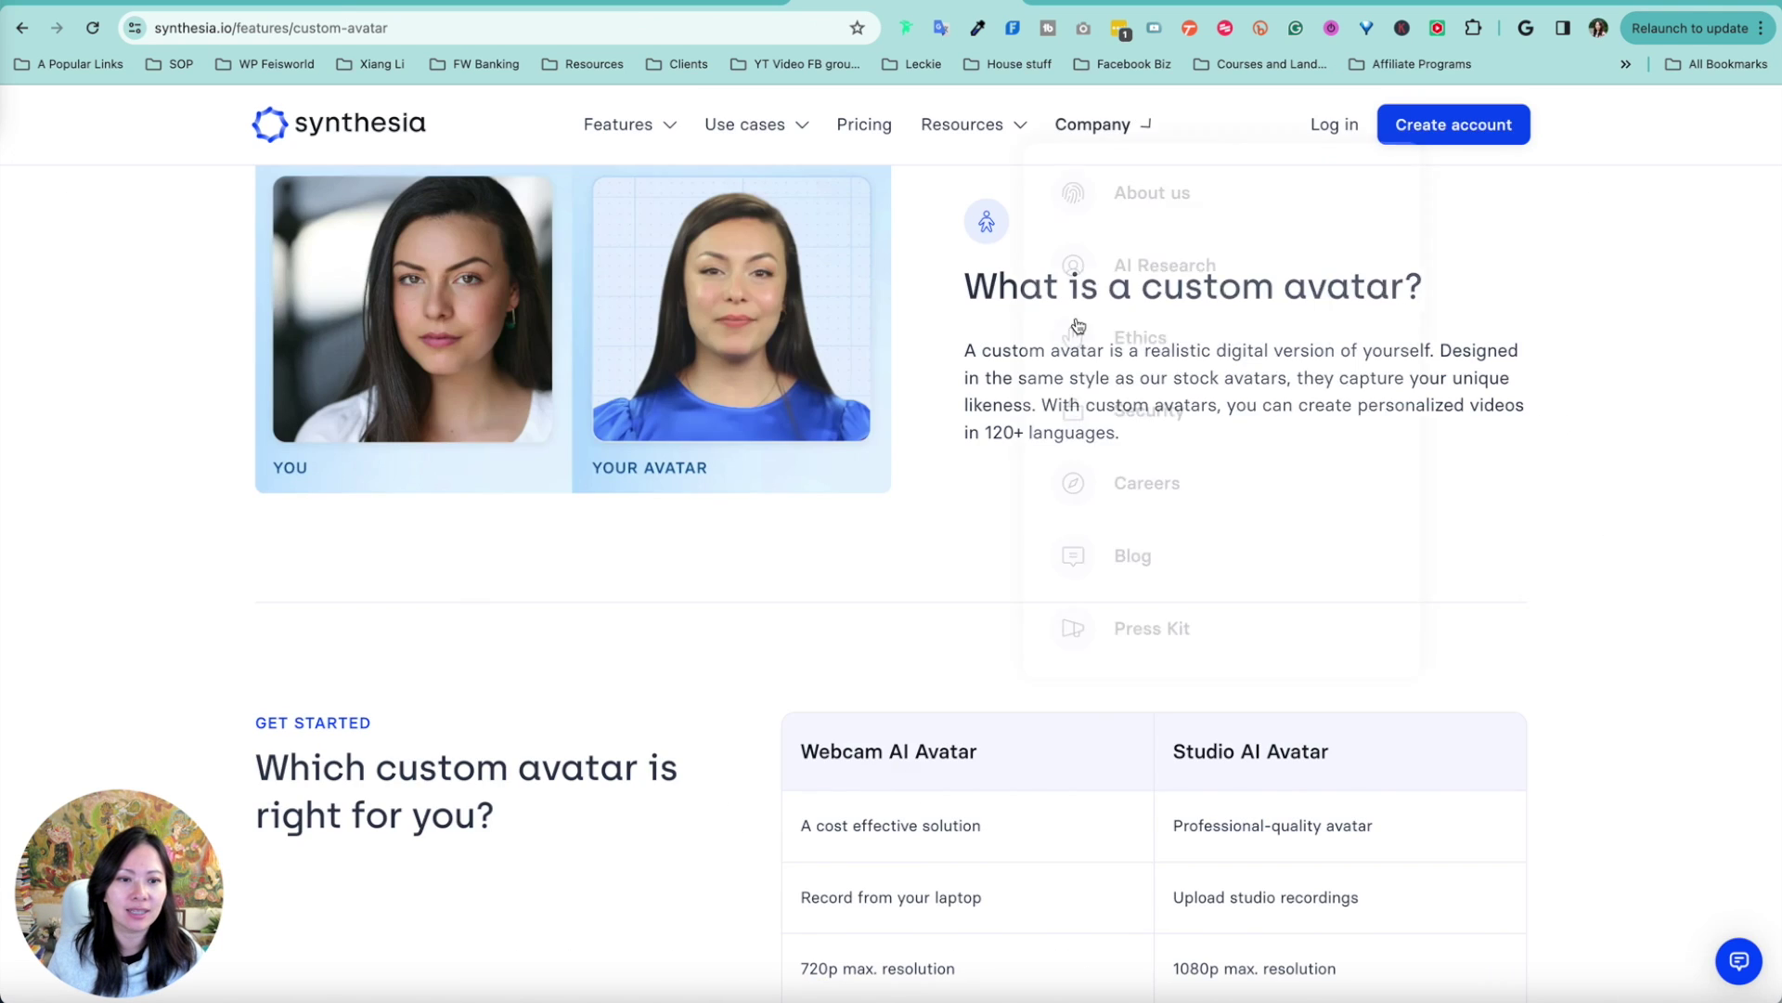
{"action": "left_click_drag", "start_coordinate": [970, 288], "coordinate": [1229, 418]}
{"action": "key", "text": "super+c"}
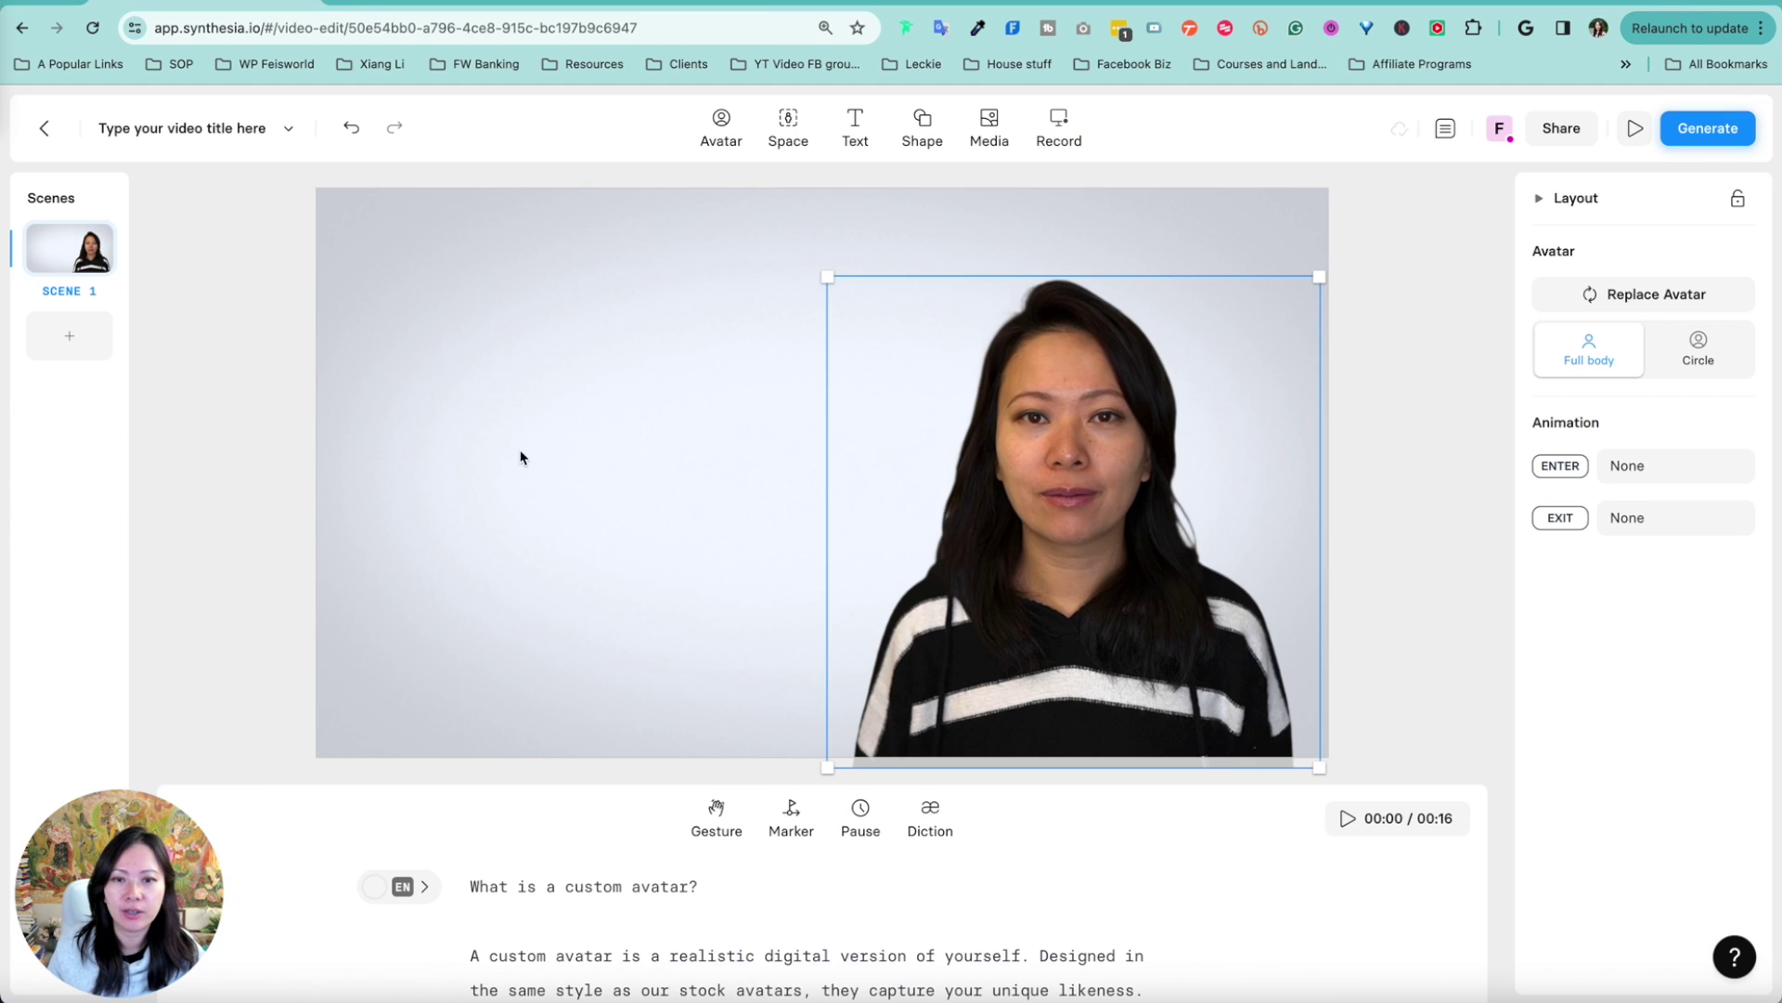
{"action": "left_click", "coordinate": [855, 125]}
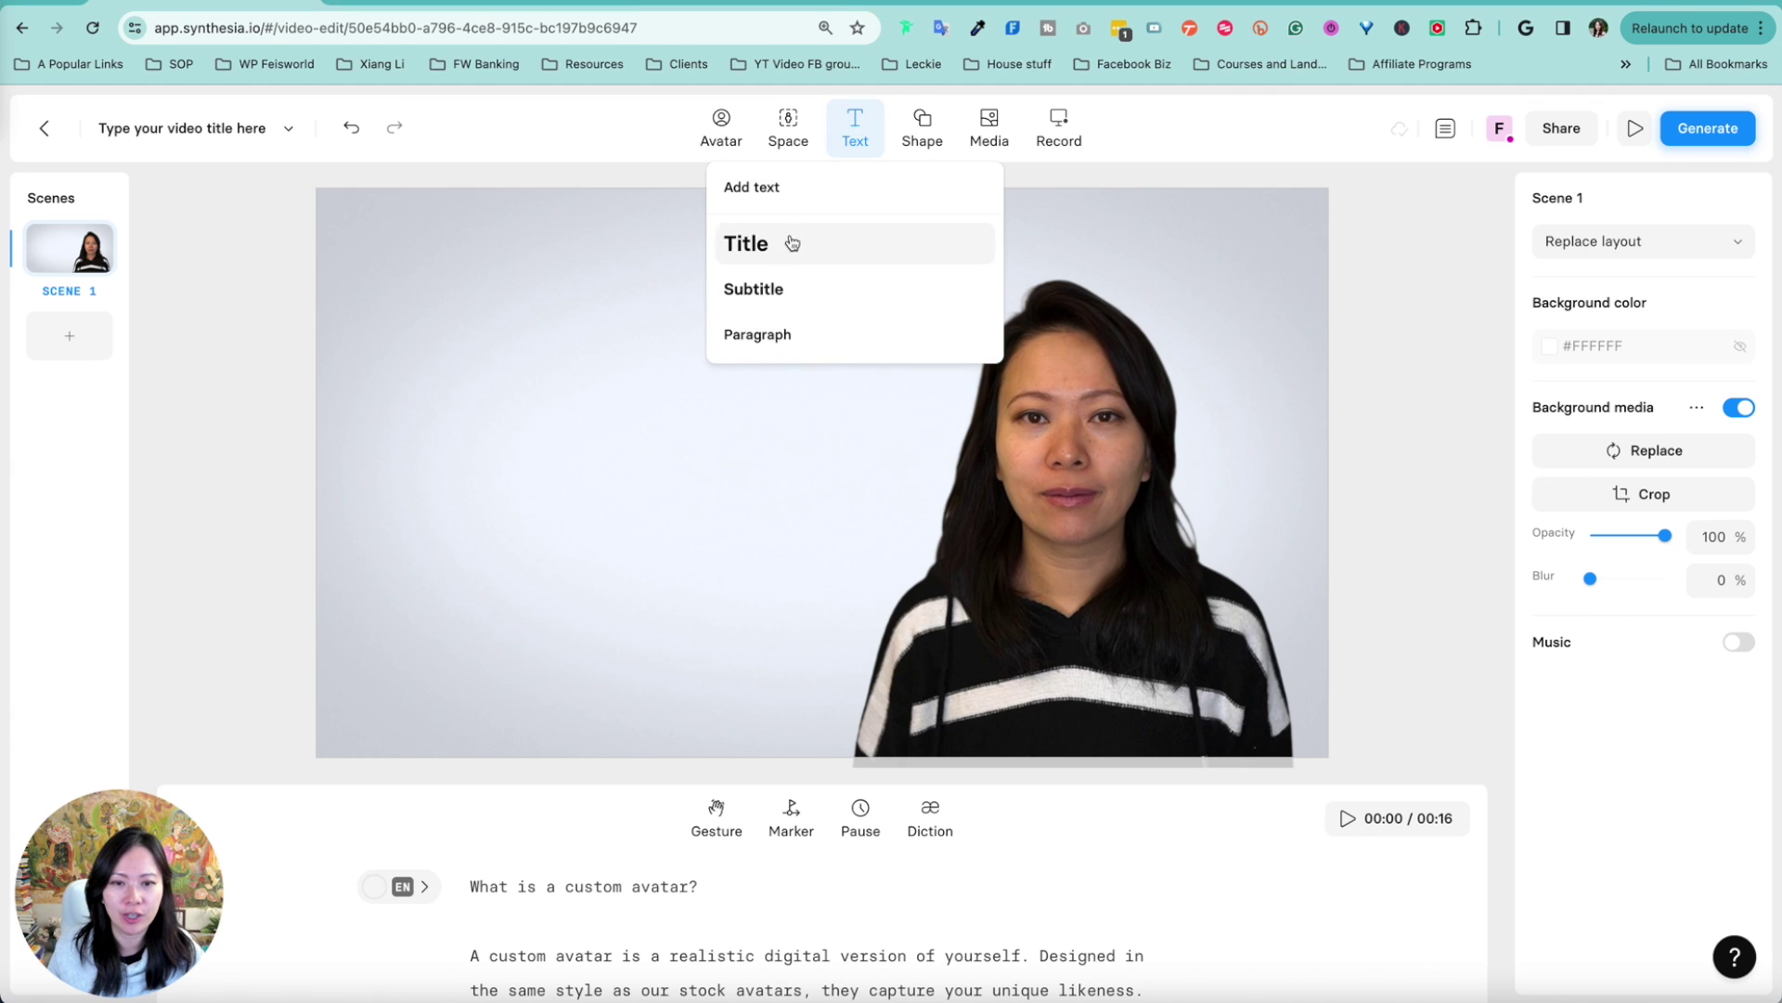
- Add a title box with only the pasted 'What is a custom avatar?' heading, moved to the upper left
{"action": "left_click_drag", "start_coordinate": [750, 243], "coordinate": [550, 344]}
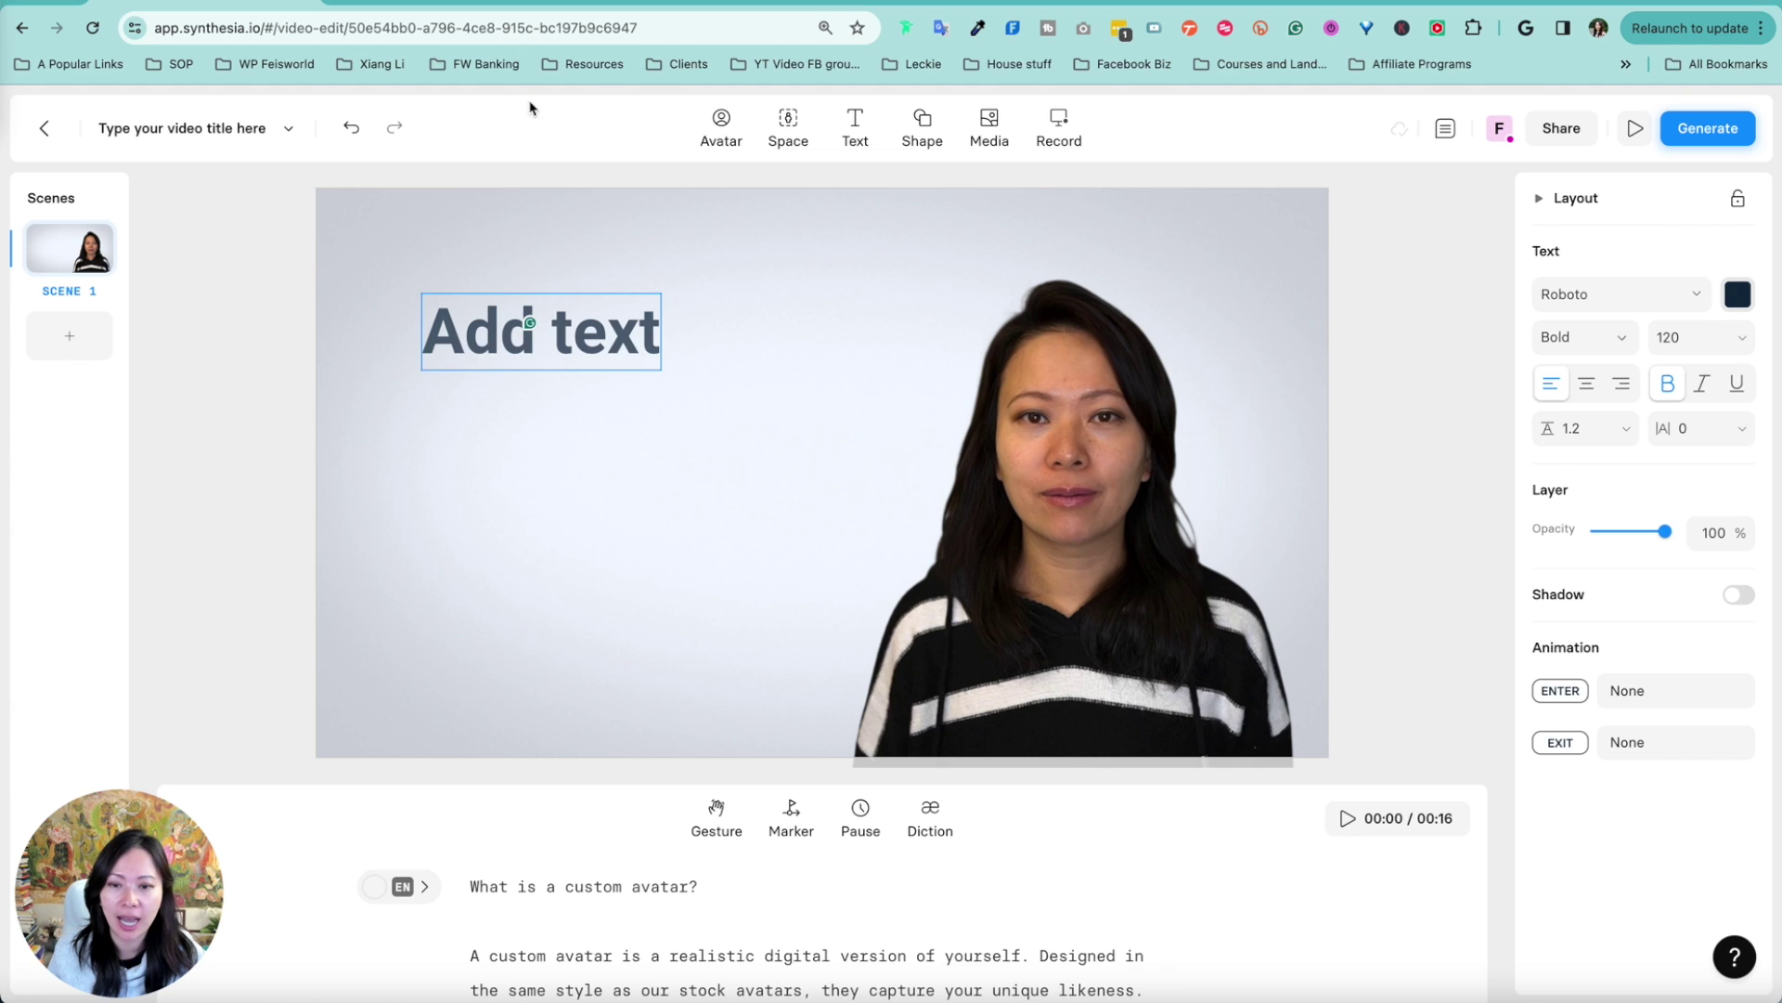
{"action": "key", "text": "super+v"}
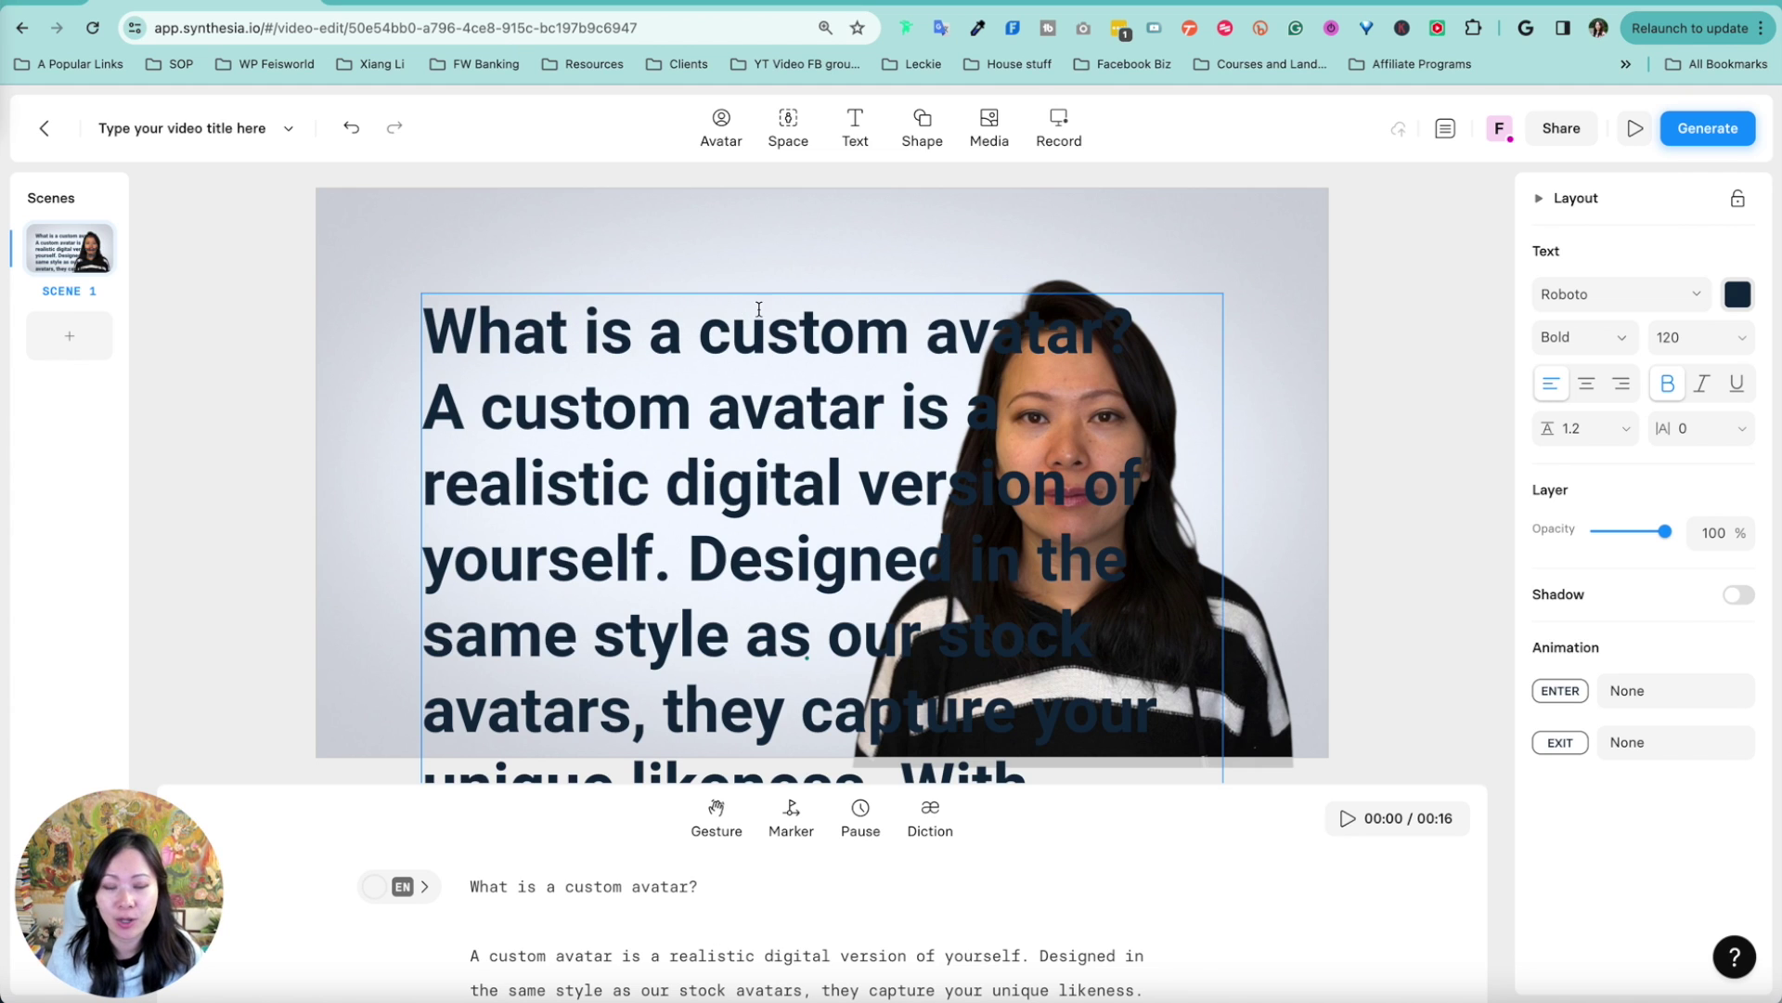
{"action": "left_click_drag", "start_coordinate": [833, 299], "coordinate": [756, 239]}
{"action": "left_click", "coordinate": [517, 425]}
{"action": "left_click", "coordinate": [444, 413]}
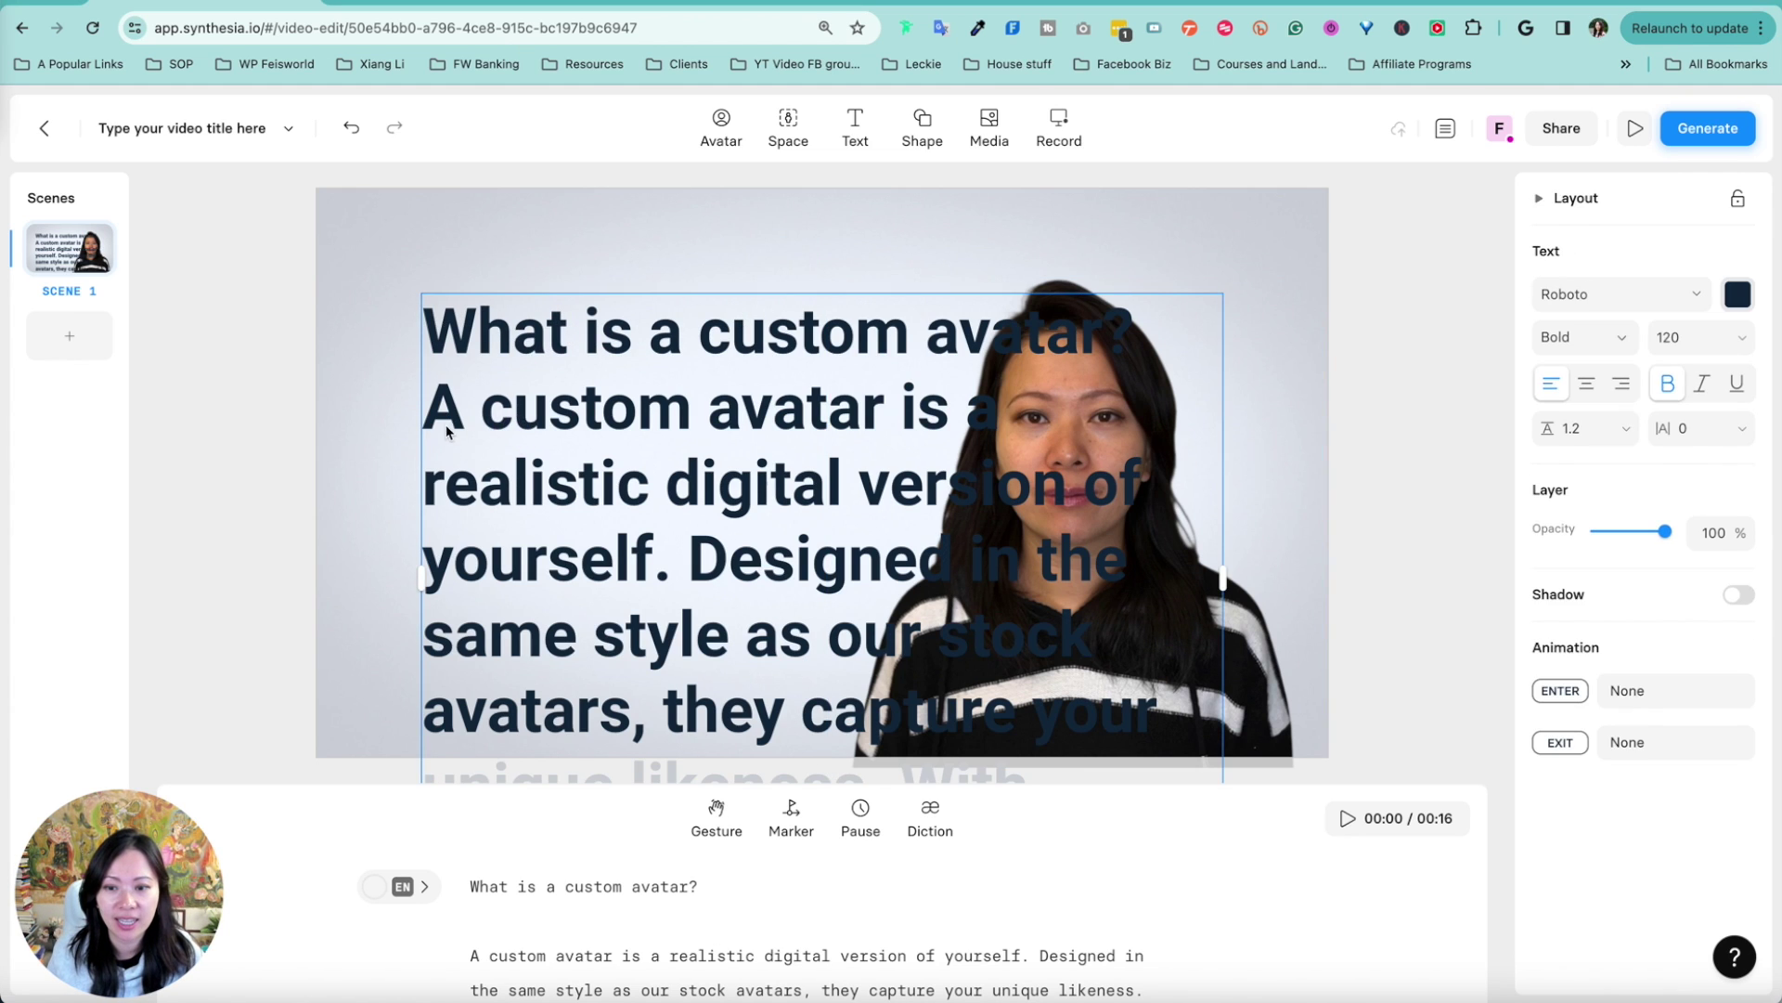
{"action": "key", "text": "super+shift+Down"}
{"action": "key", "text": "BackSpace"}
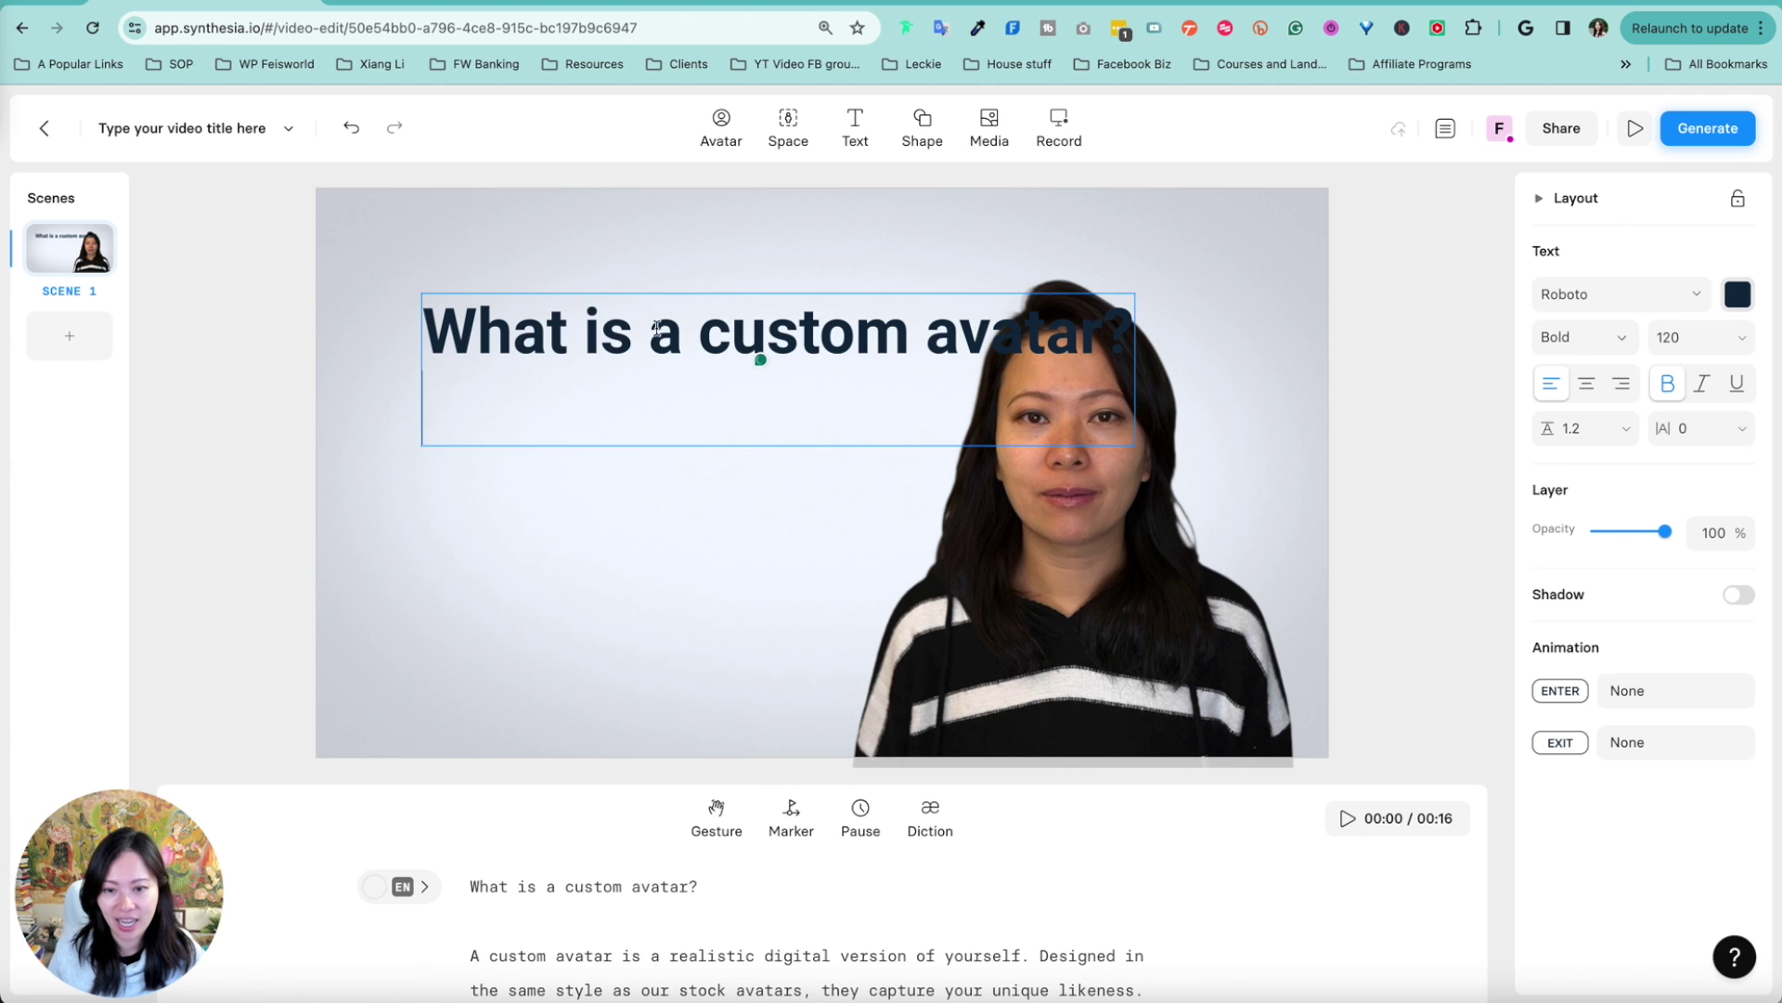
{"action": "left_click_drag", "start_coordinate": [692, 330], "coordinate": [631, 250]}
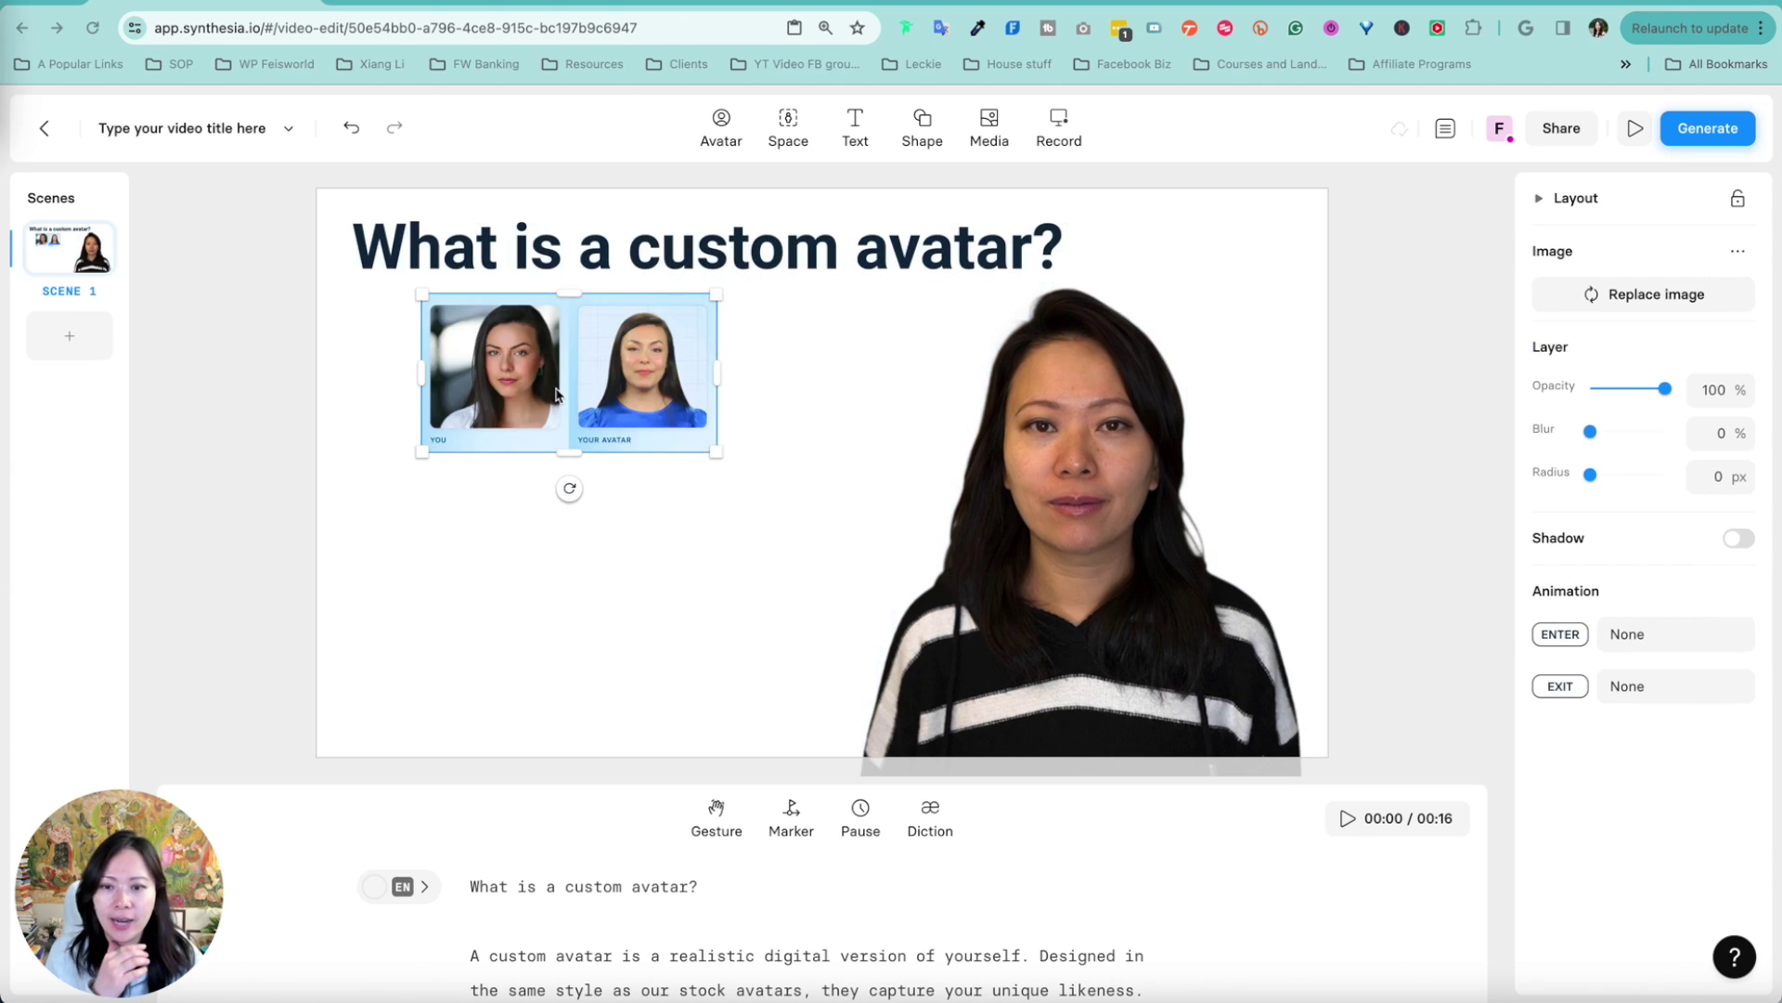
- Position the two-portrait image under the heading
{"action": "left_click", "coordinate": [497, 423]}
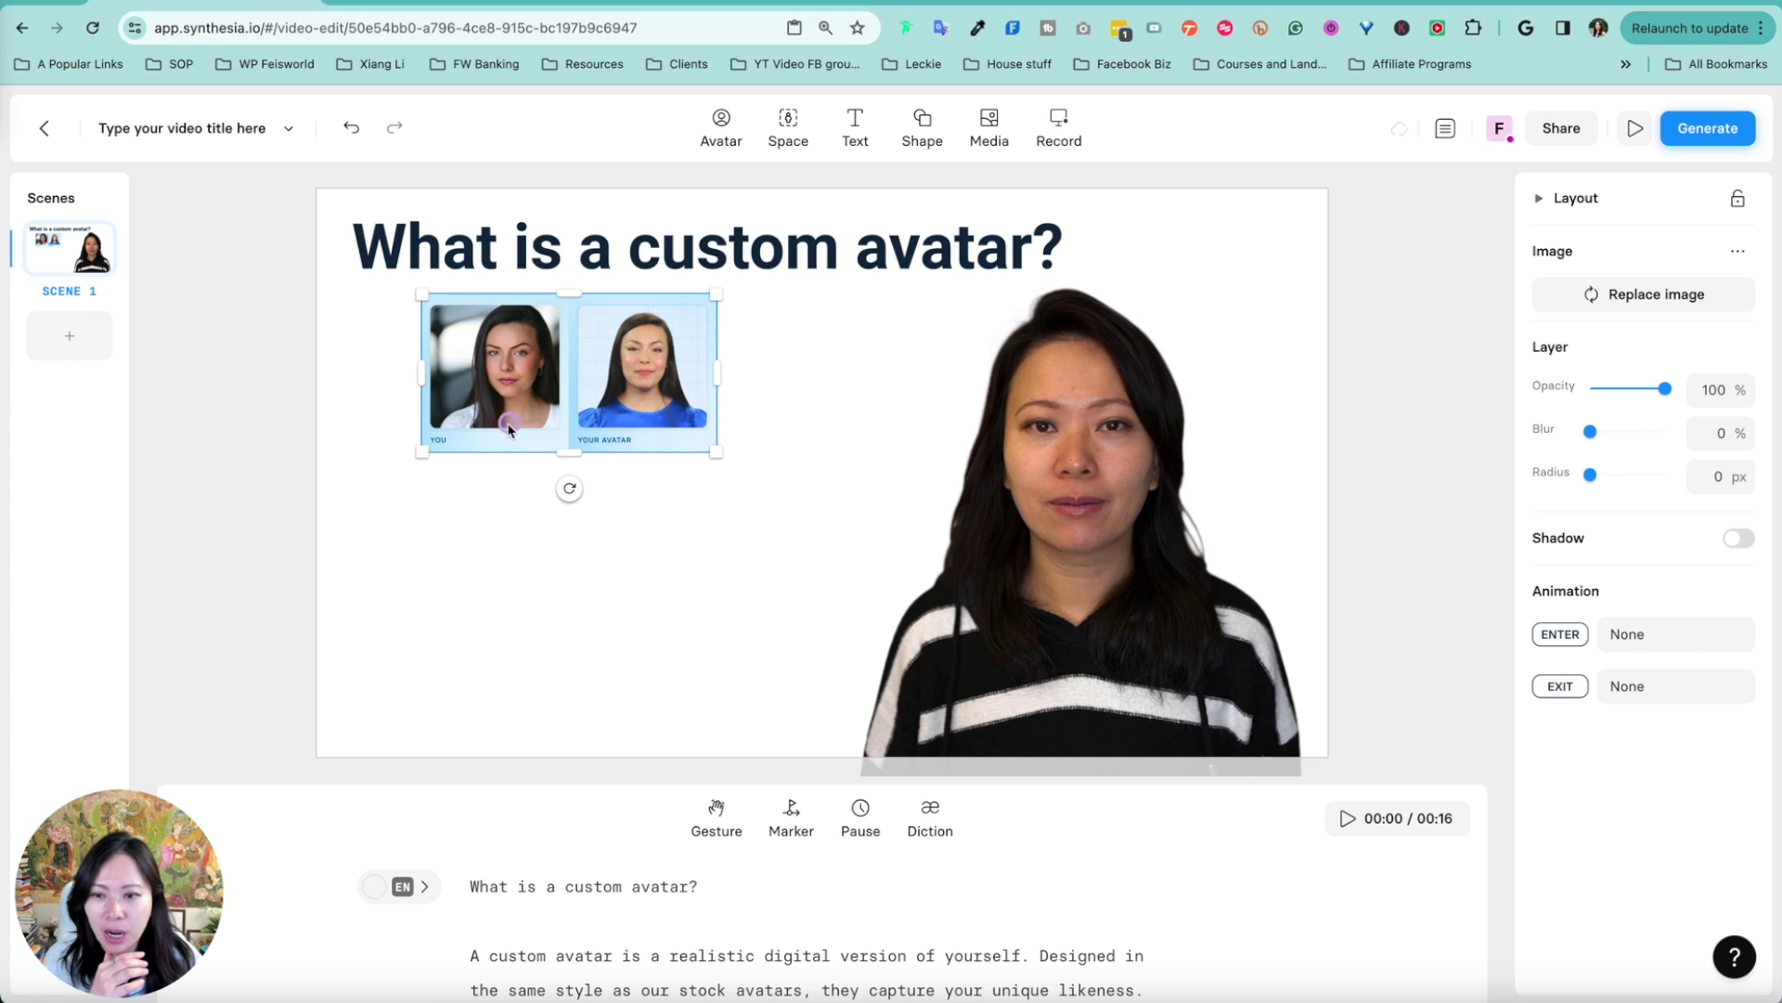
{"action": "left_click_drag", "start_coordinate": [504, 373], "coordinate": [445, 345]}
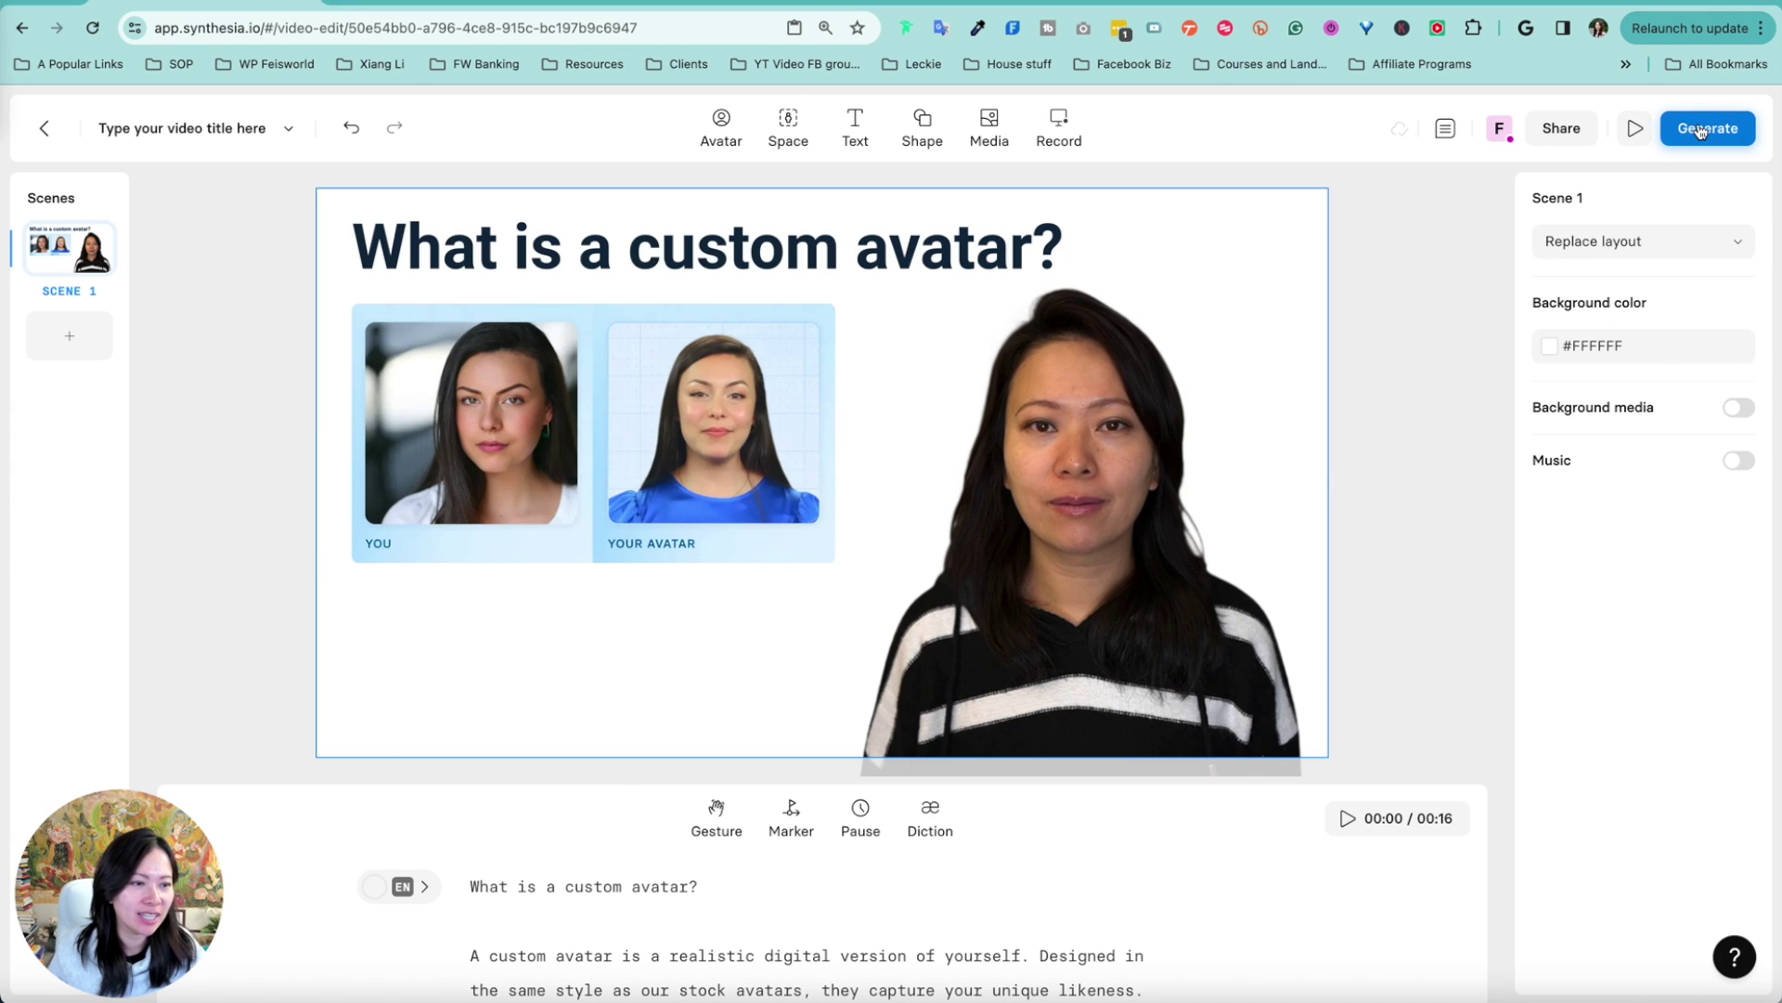
{"action": "left_click", "coordinate": [1702, 130]}
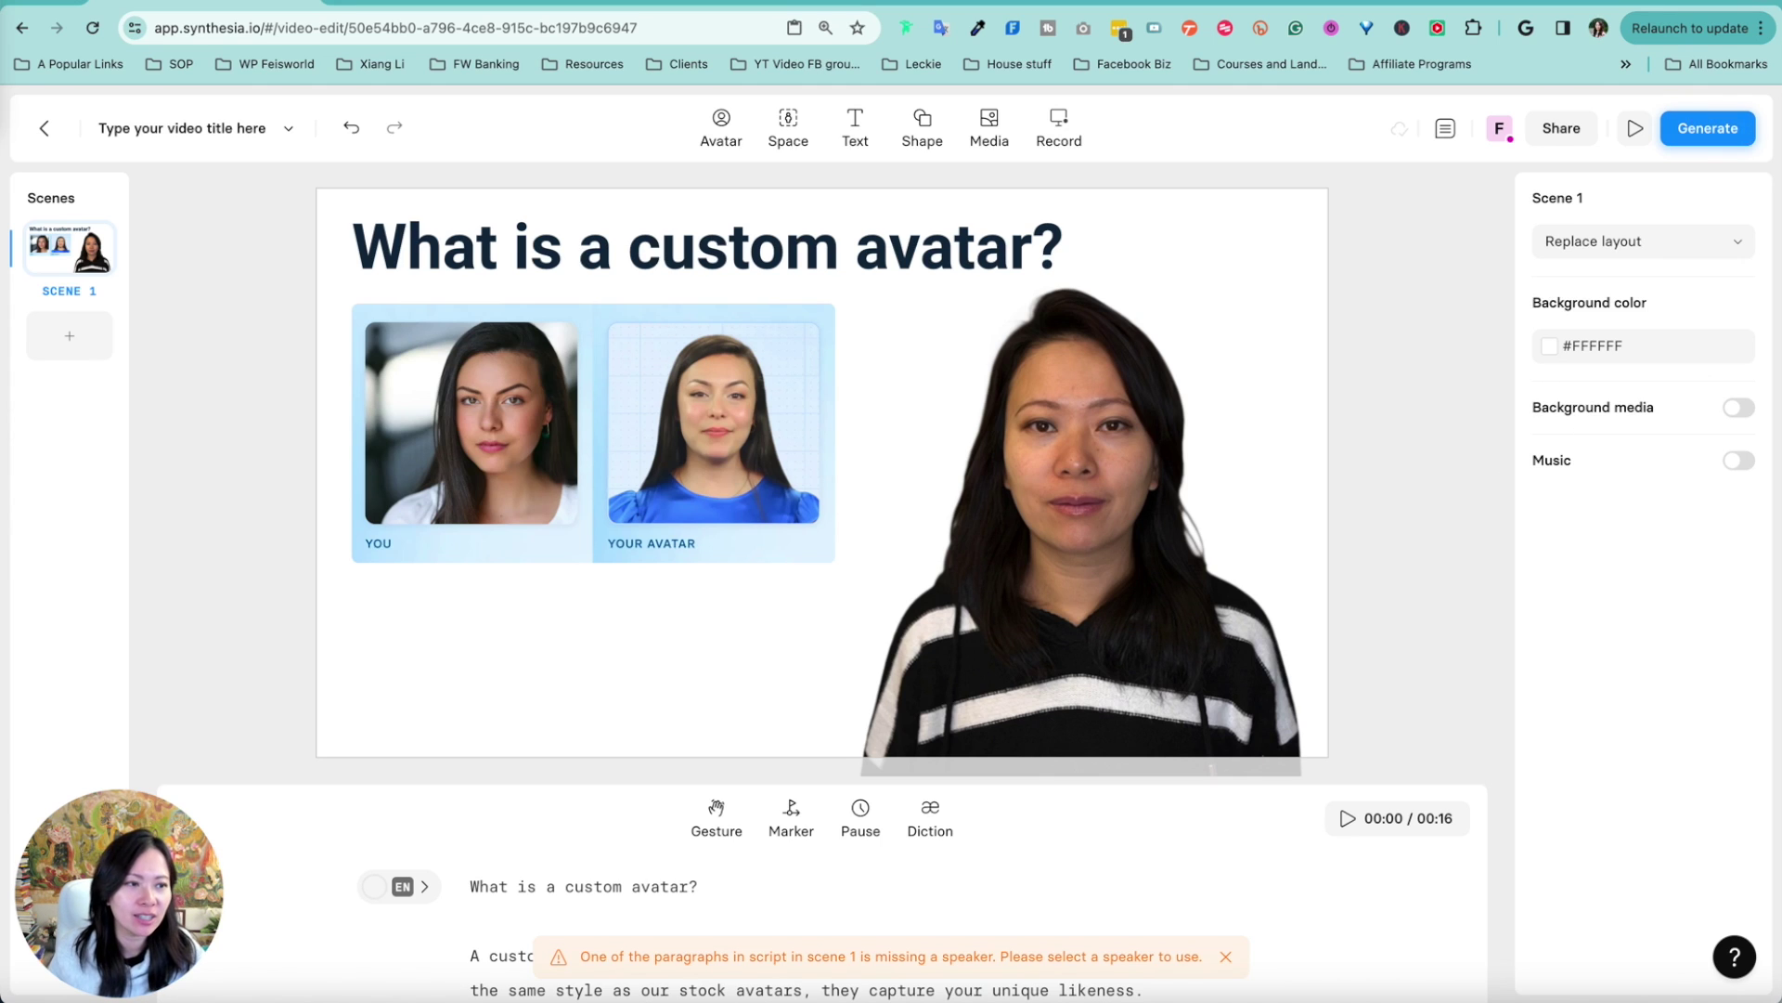
- Generate the video titled 'Test studio avatar' with captions turned off
{"action": "left_click", "coordinate": [1708, 130]}
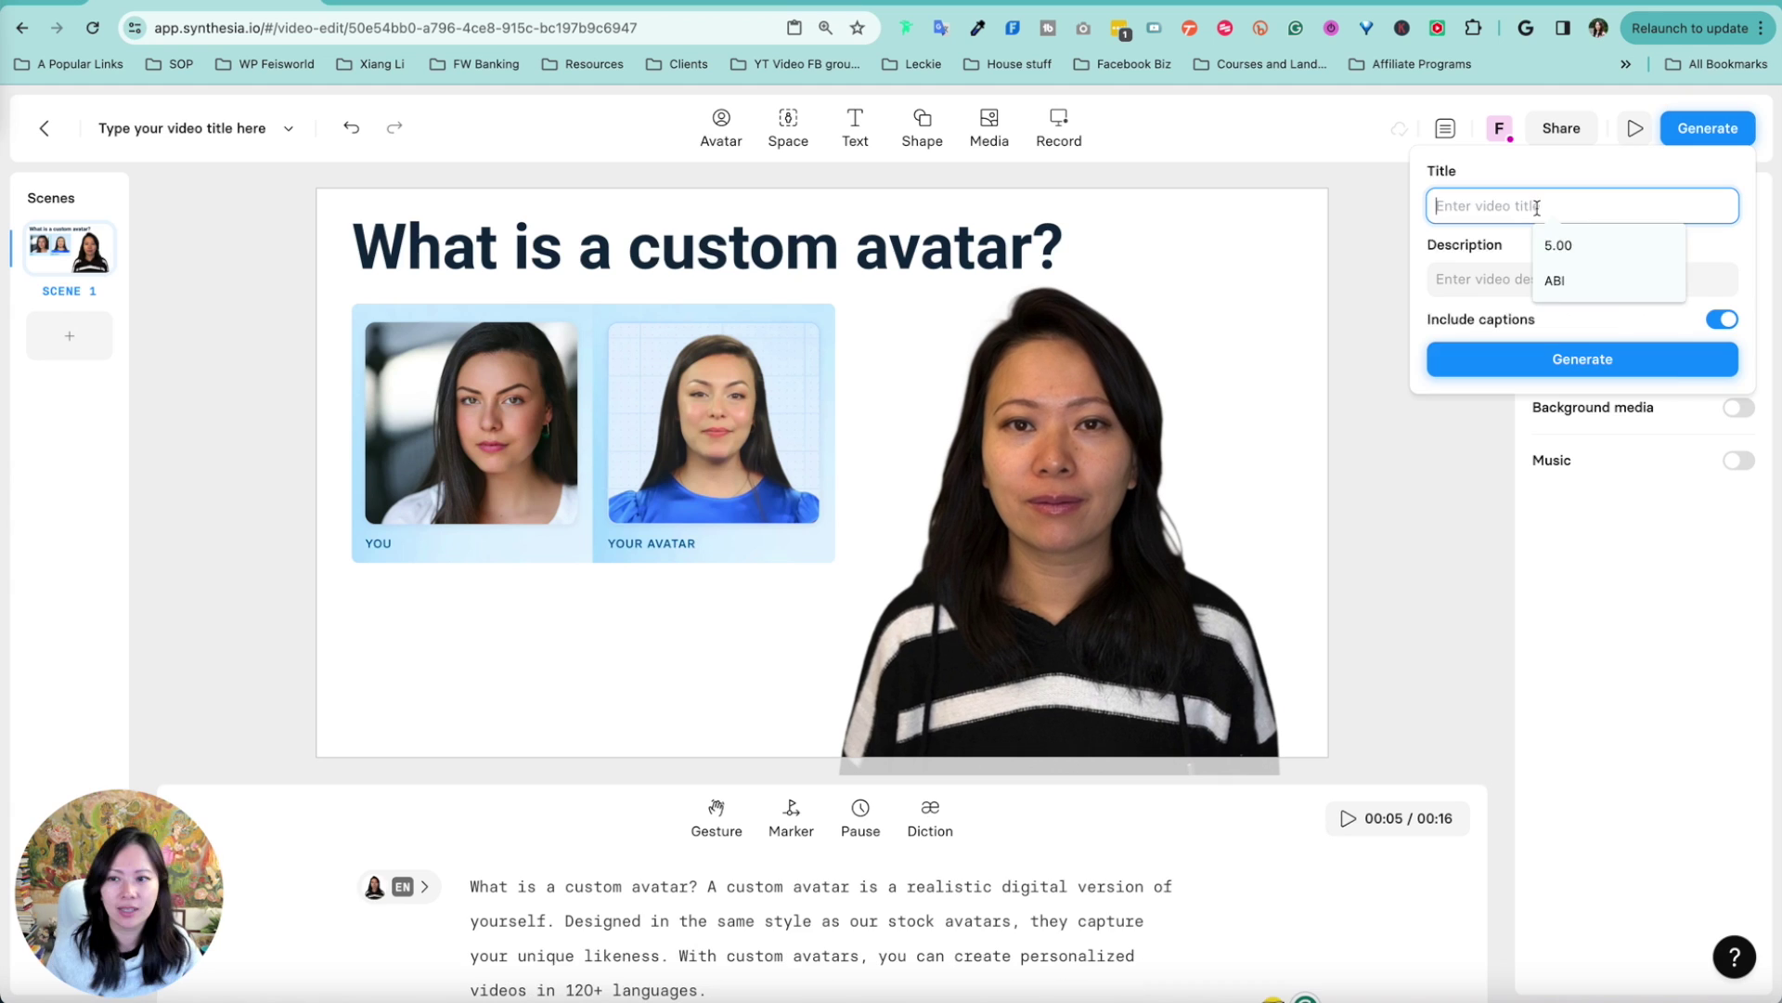
{"action": "type", "text": "Test studio avatar"}
{"action": "left_click", "coordinate": [1595, 275]}
{"action": "left_click", "coordinate": [1722, 320]}
{"action": "left_click", "coordinate": [1634, 370]}
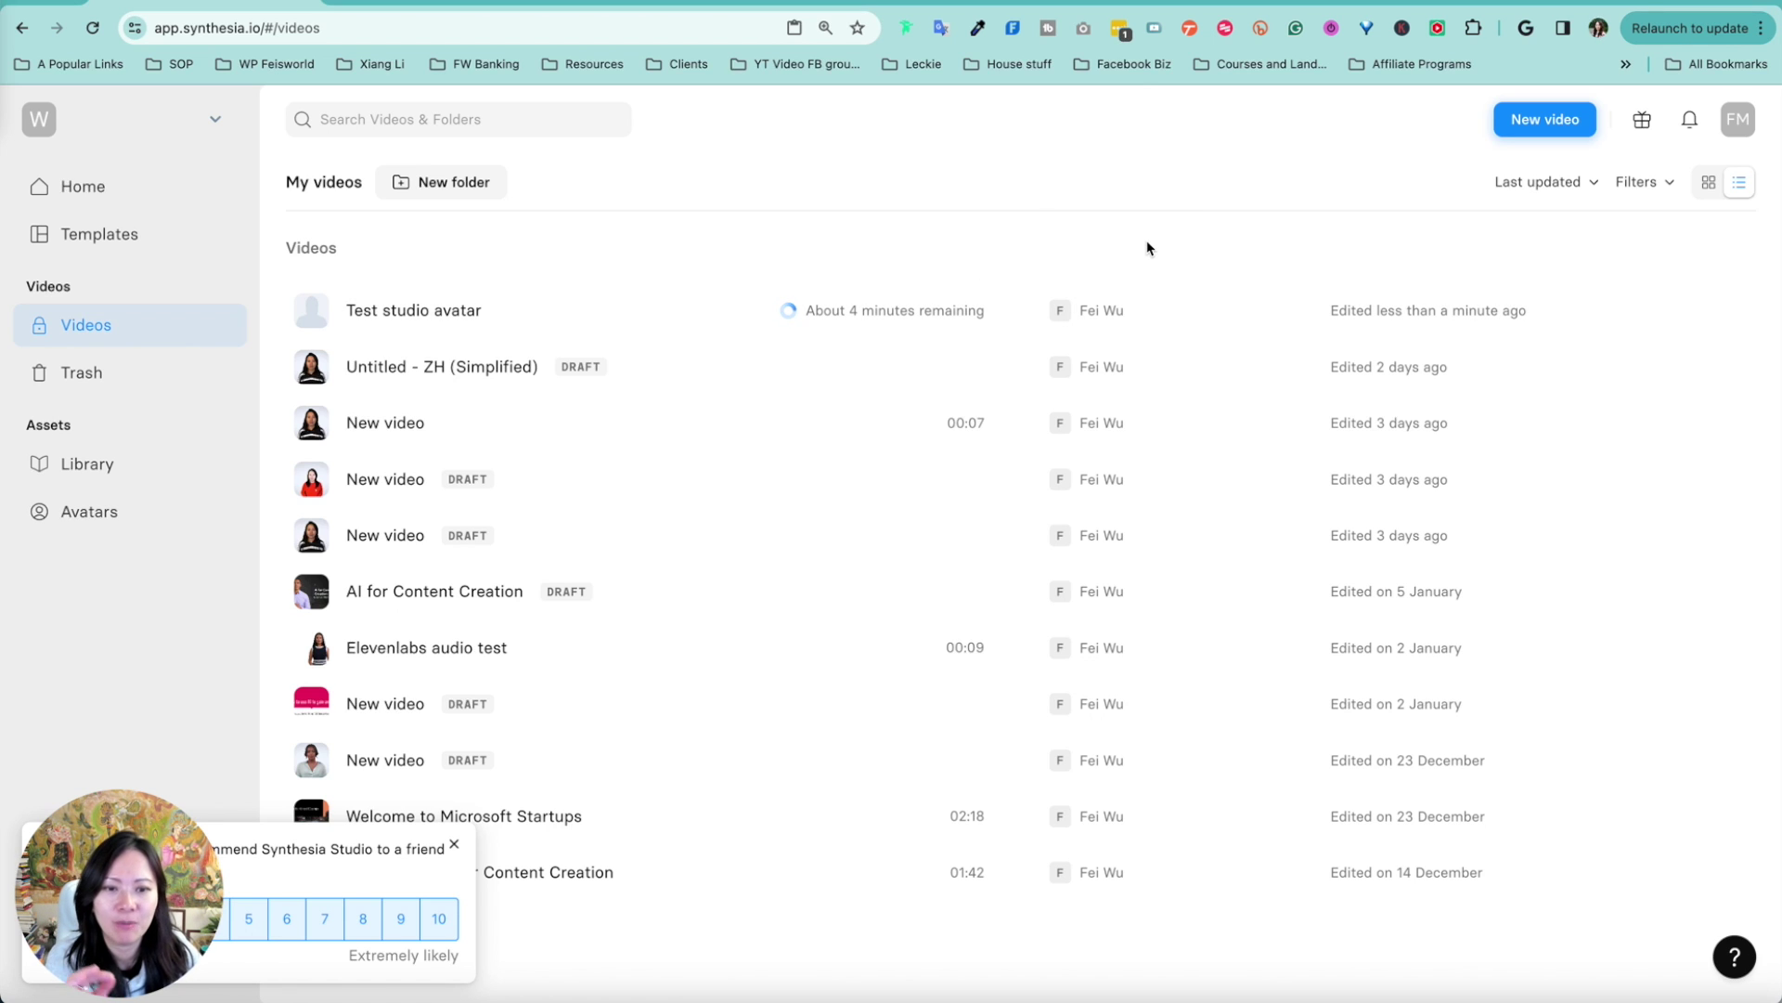
- Switch to the synthesia.io custom-avatar page in the other browser tab
{"action": "left_click", "coordinate": [924, 2]}
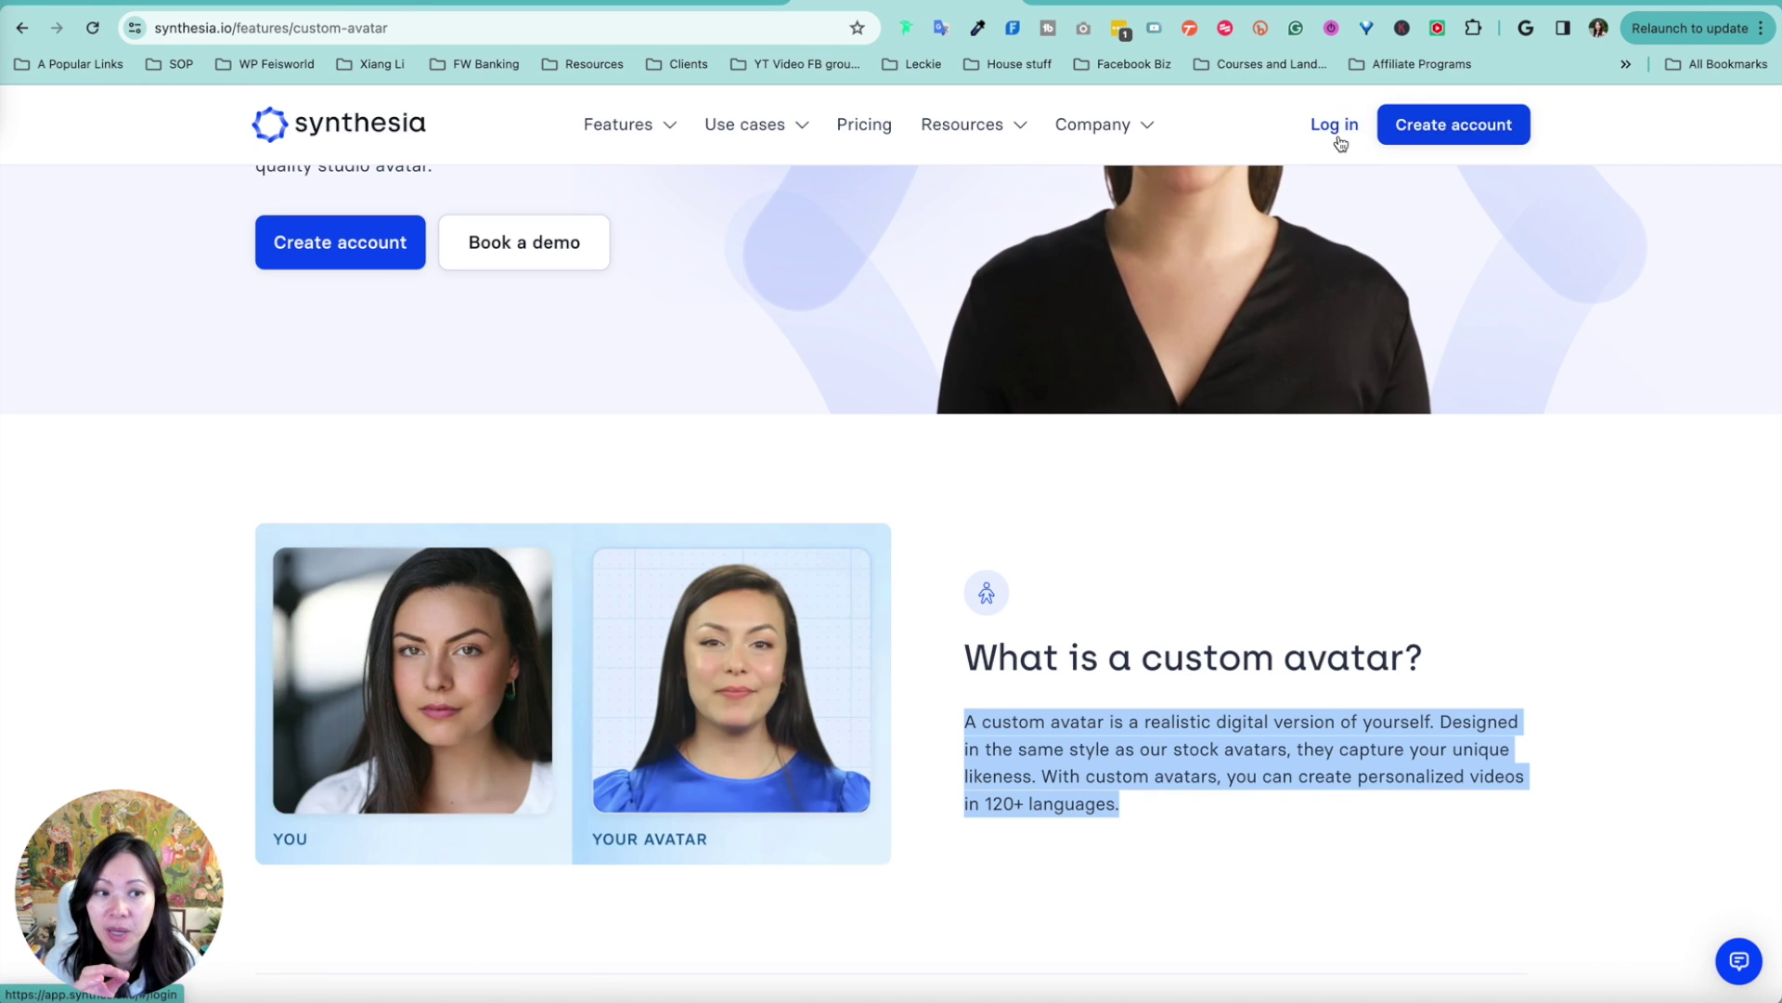